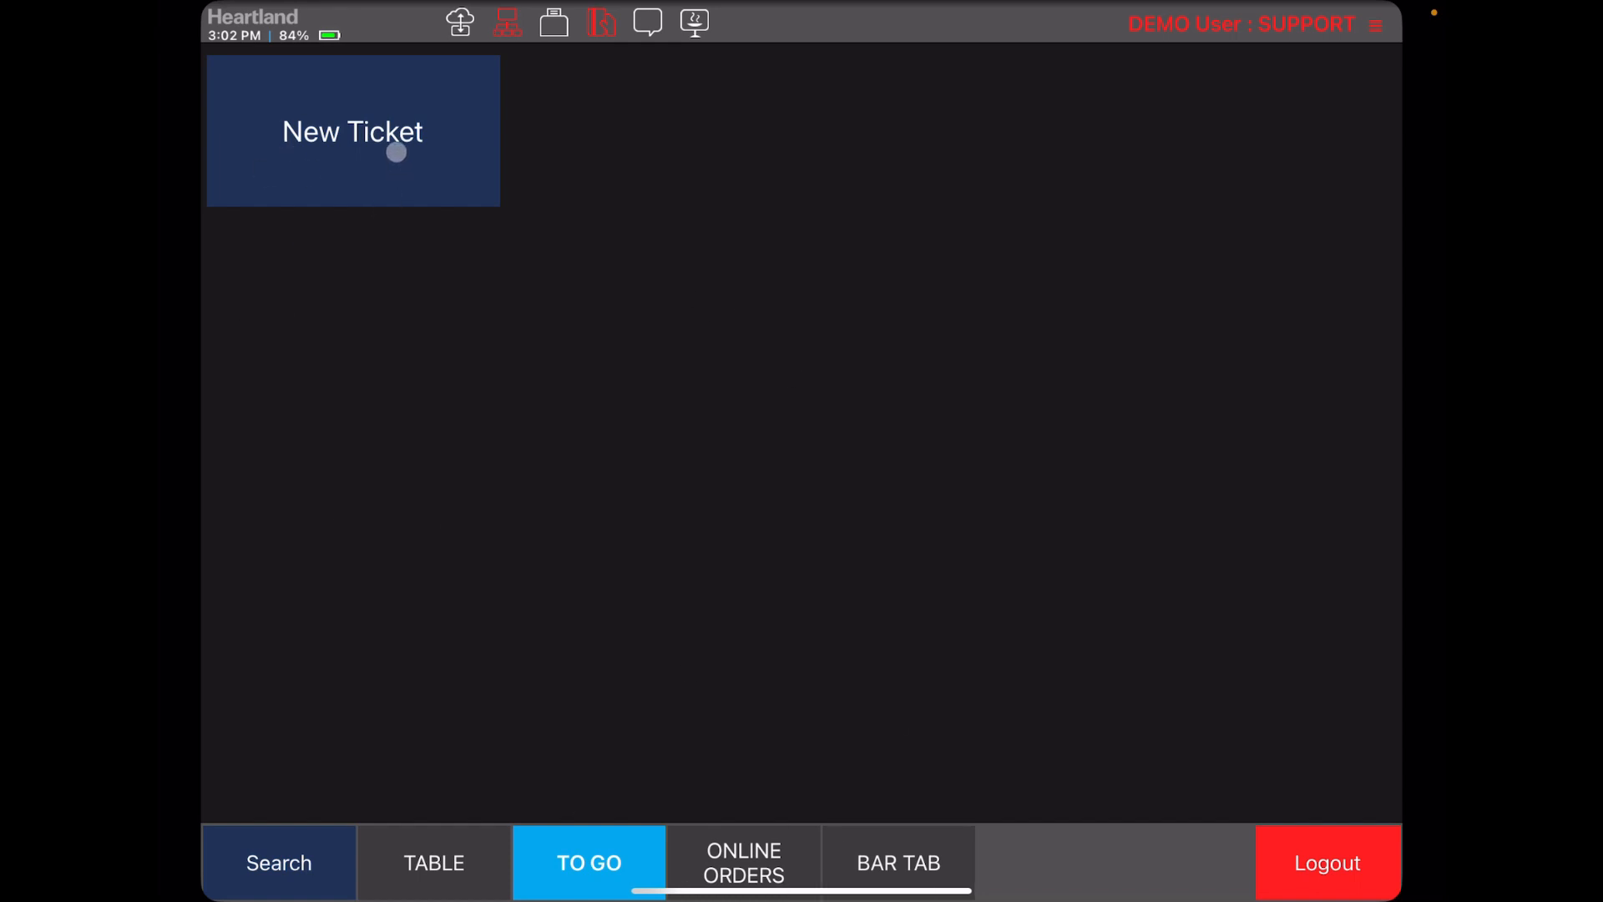
Start a new to-go ticket and add a RIBEYE DINNER from the entrees.
click(396, 152)
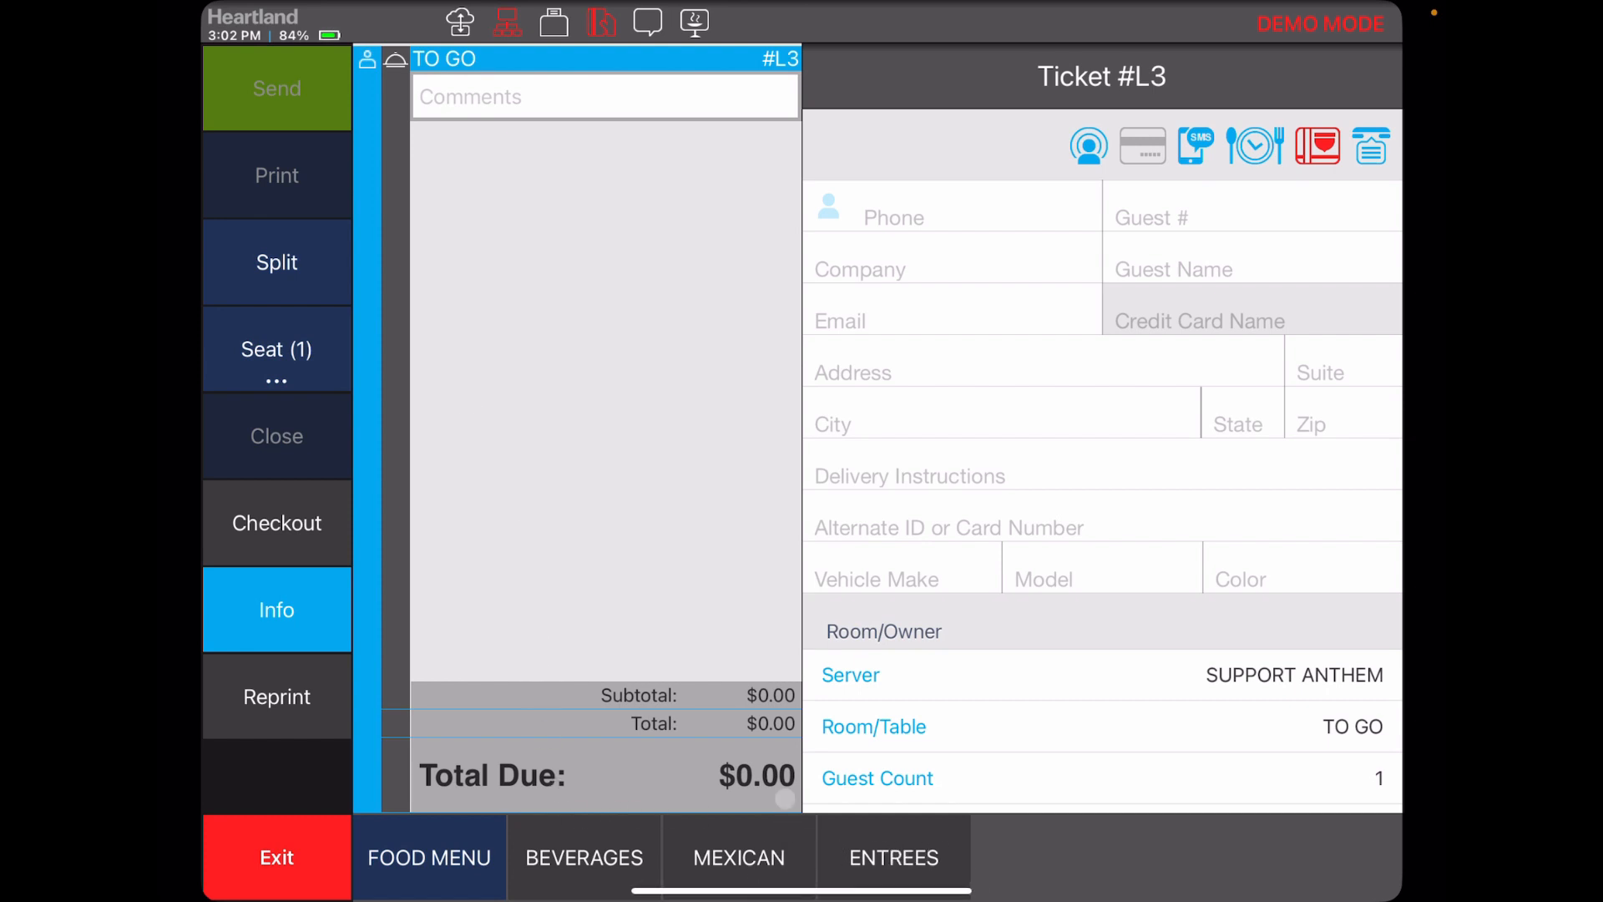
click(869, 836)
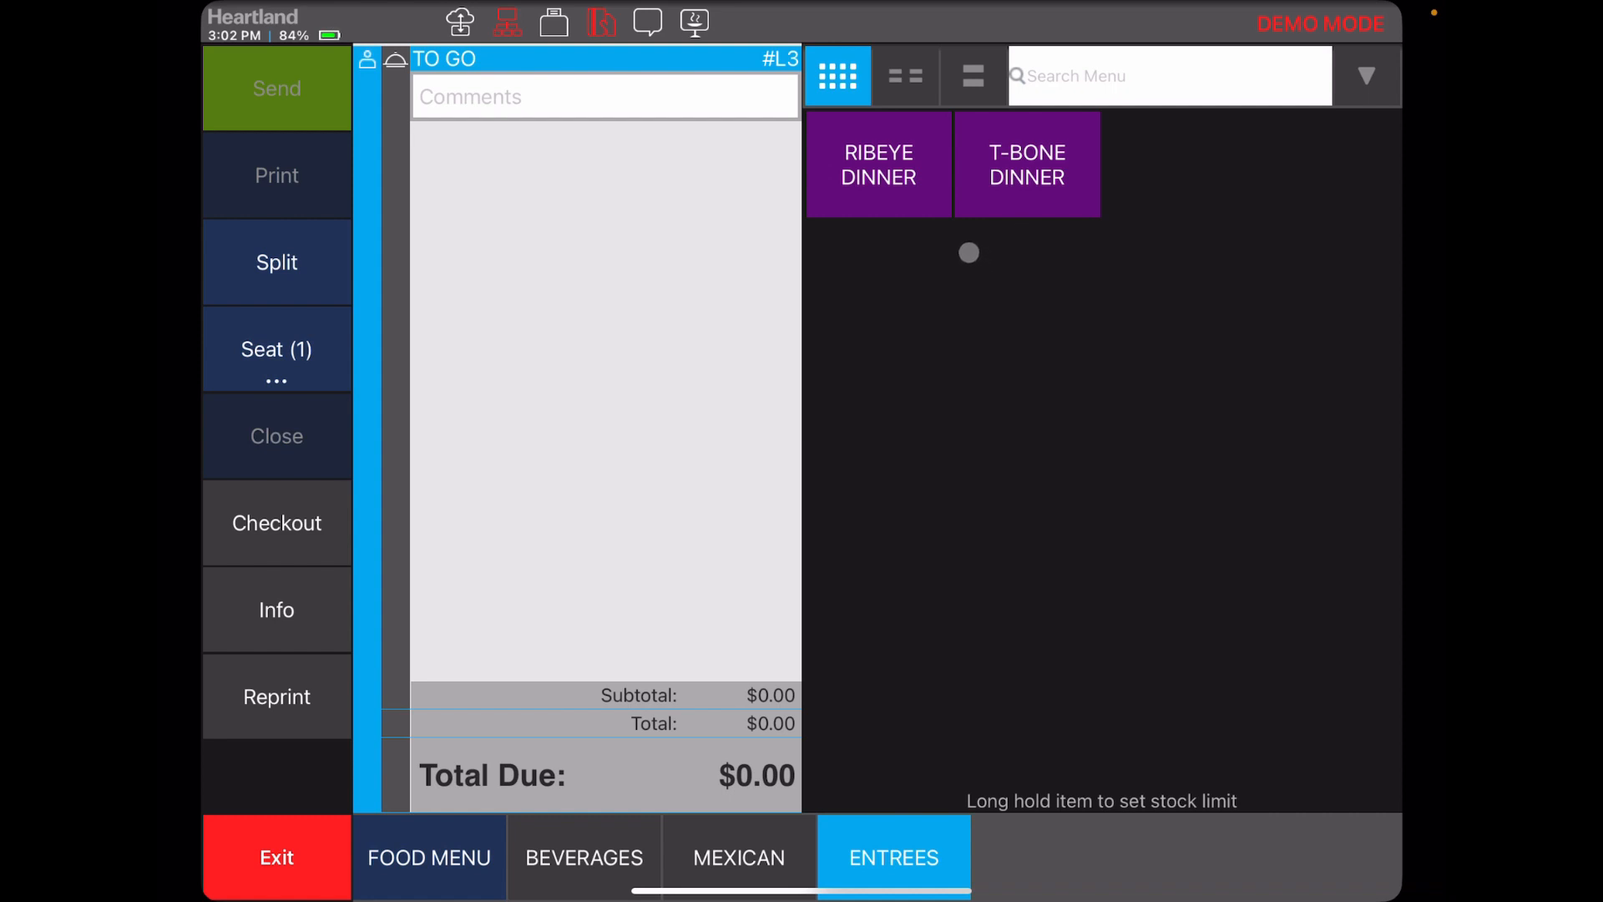
click(915, 189)
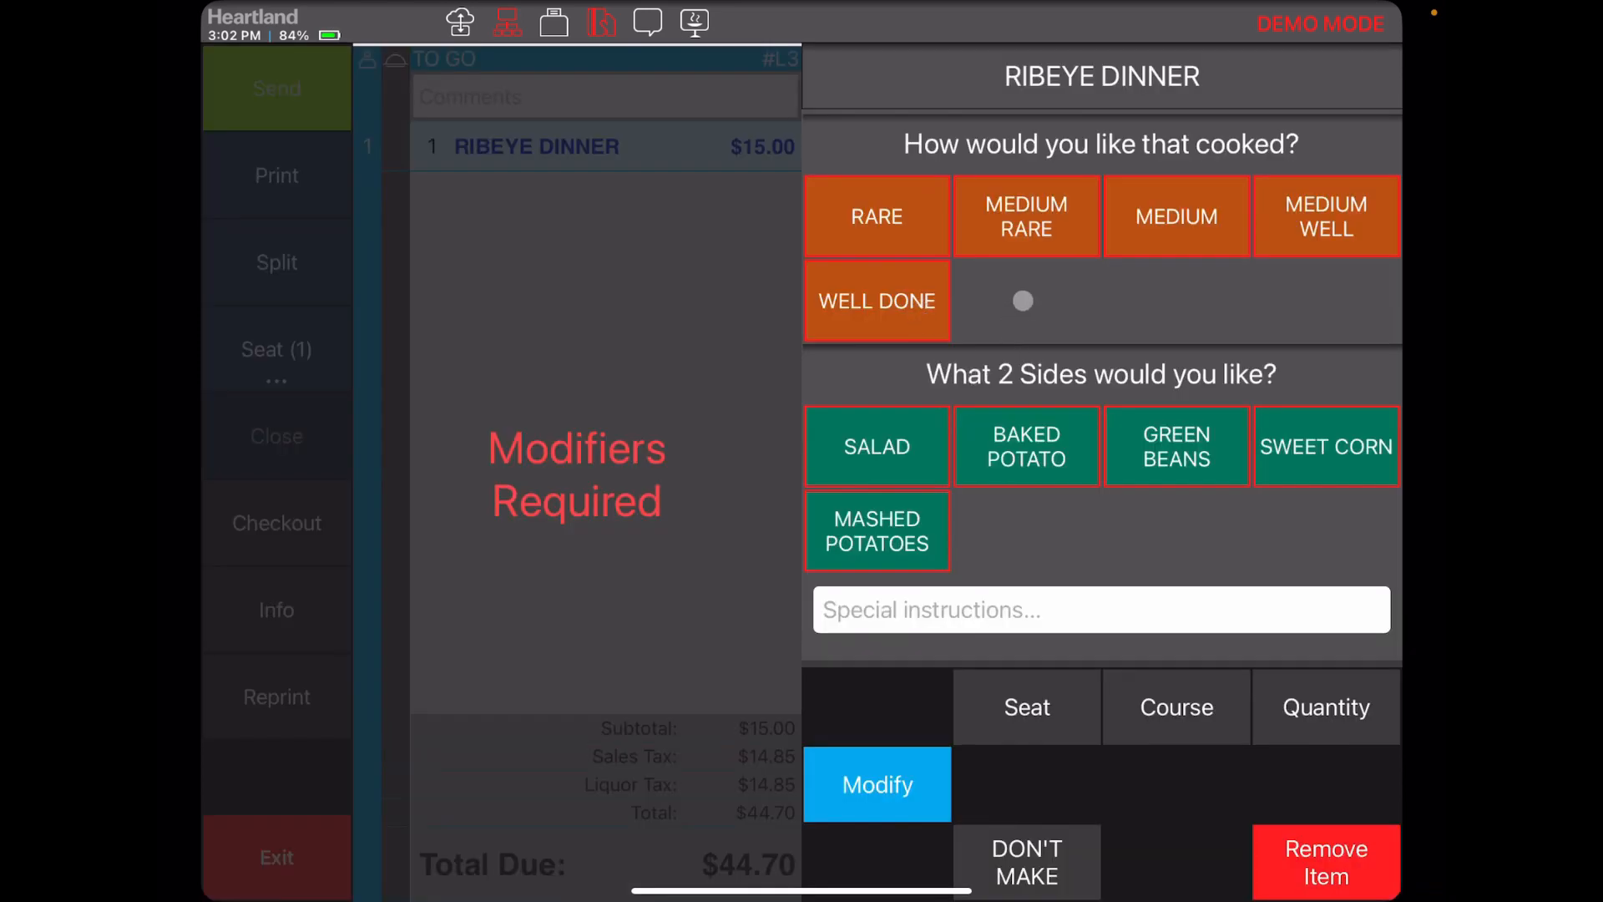
Choose MEDIUM RARE for the ribeye dinner, with GREEN BEANS and SALAD as the two sides.
click(1023, 224)
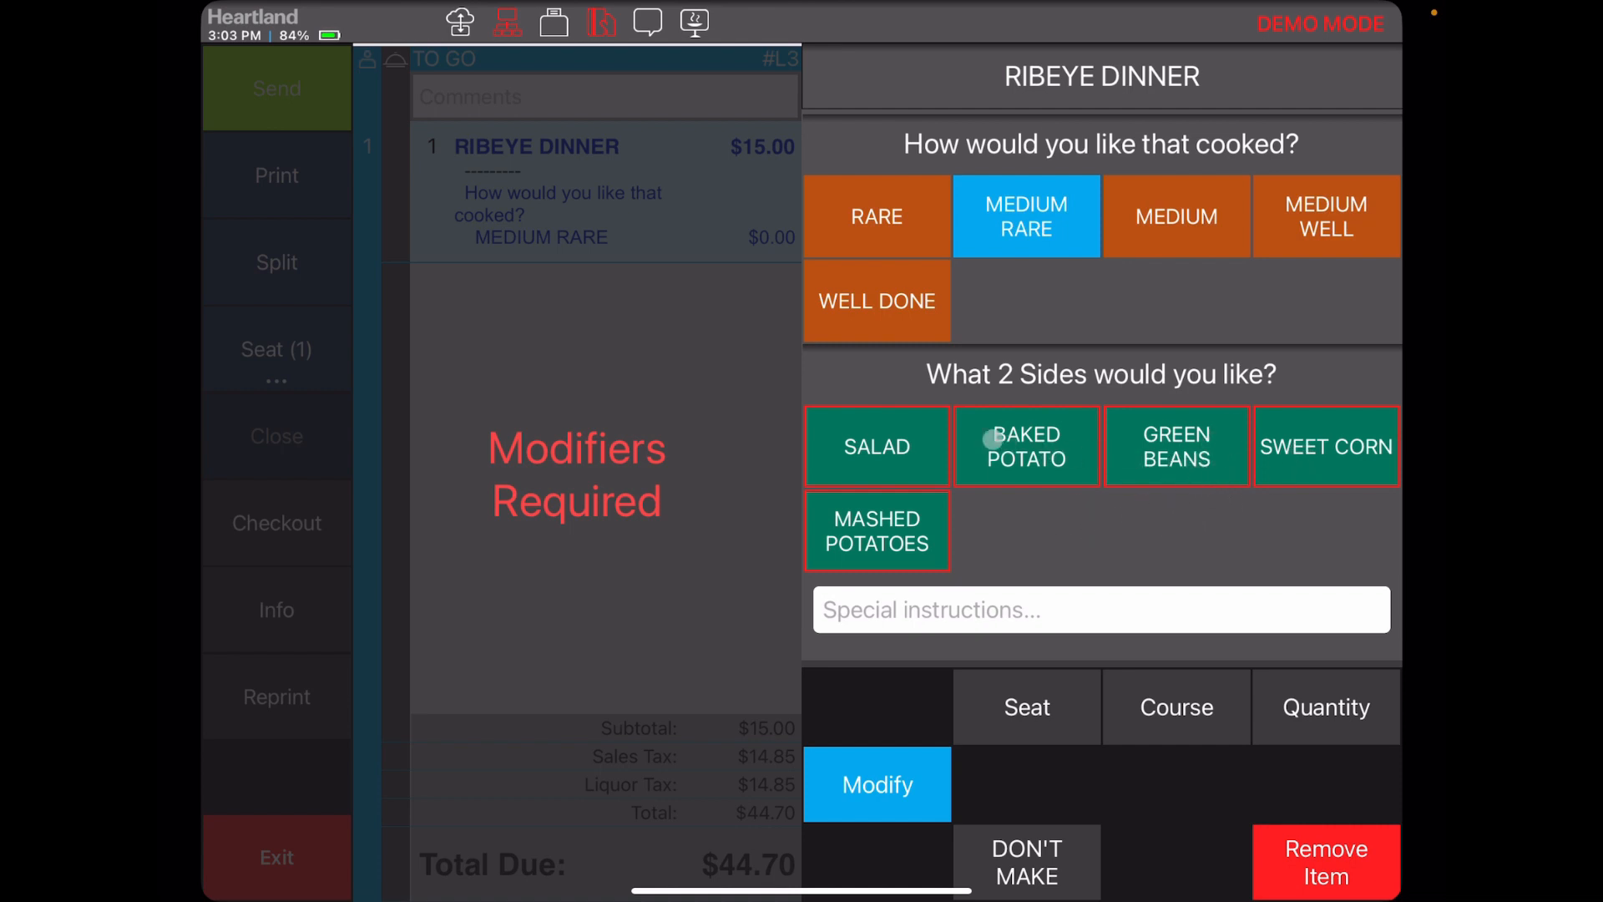
click(1199, 450)
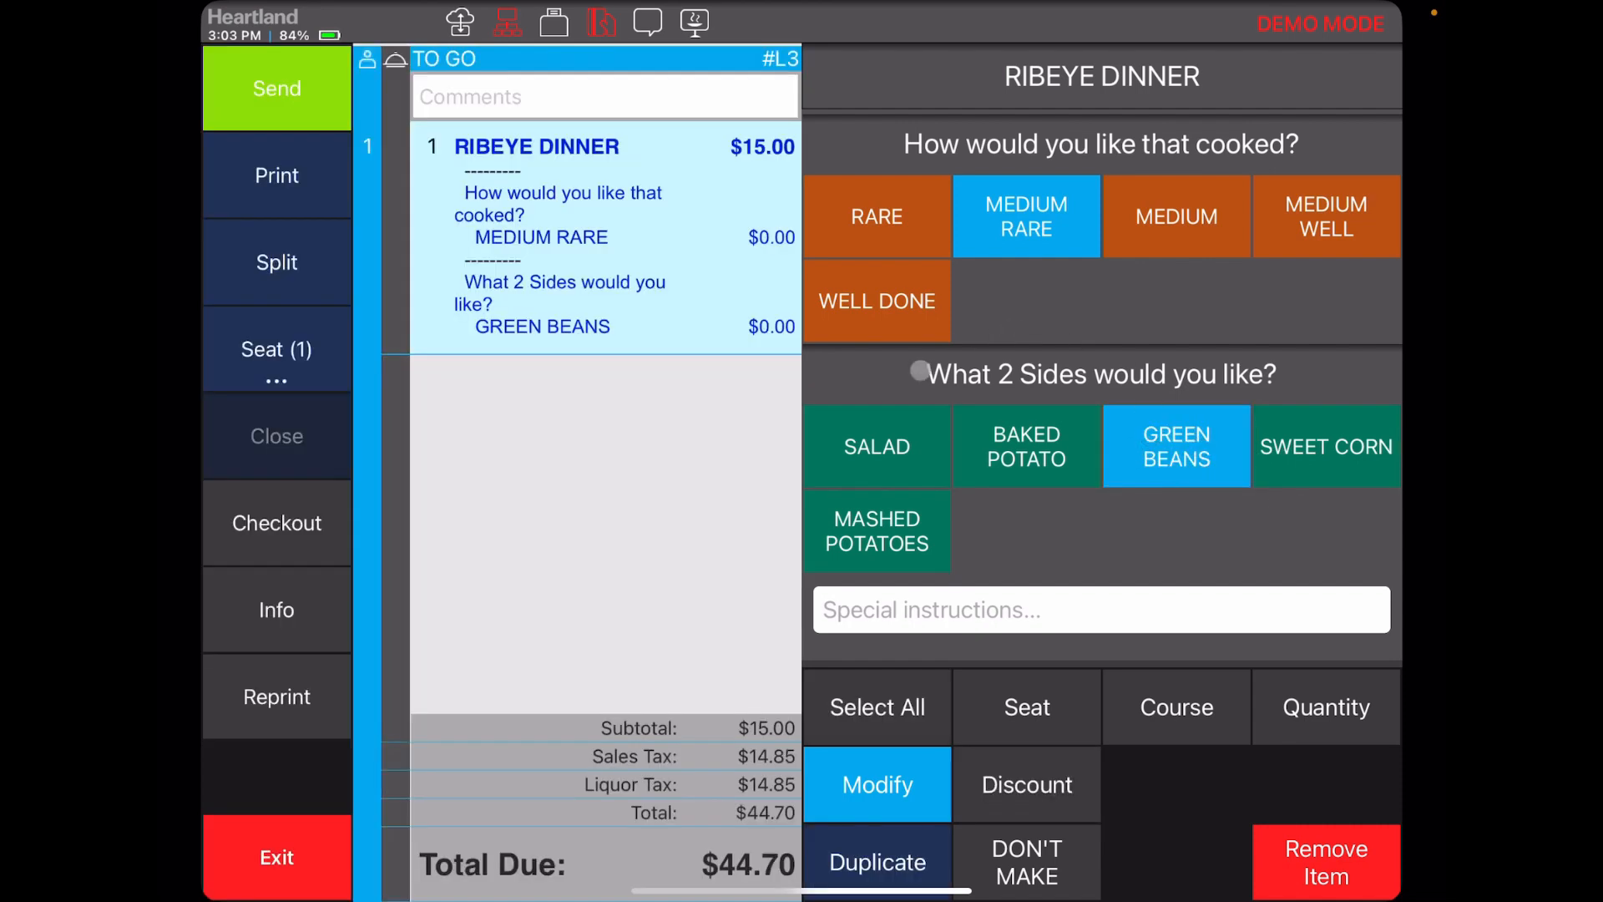
click(904, 441)
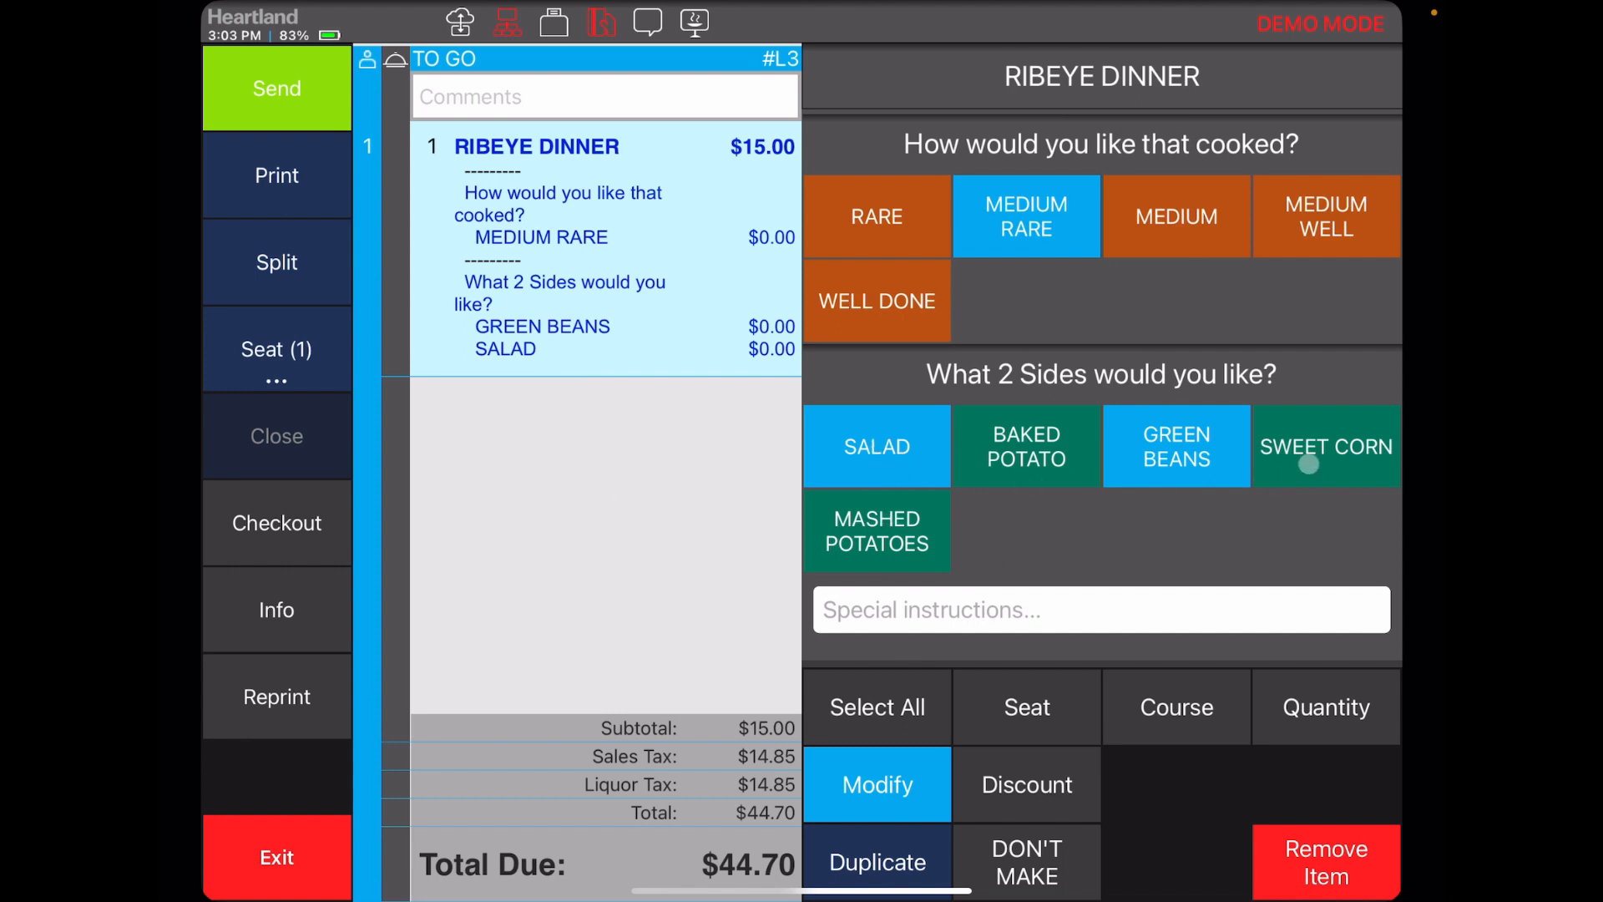
Try SWEET CORN and BAKED POTATO in place of SALAD as the ribeye dinner's second side.
click(964, 623)
click(1320, 464)
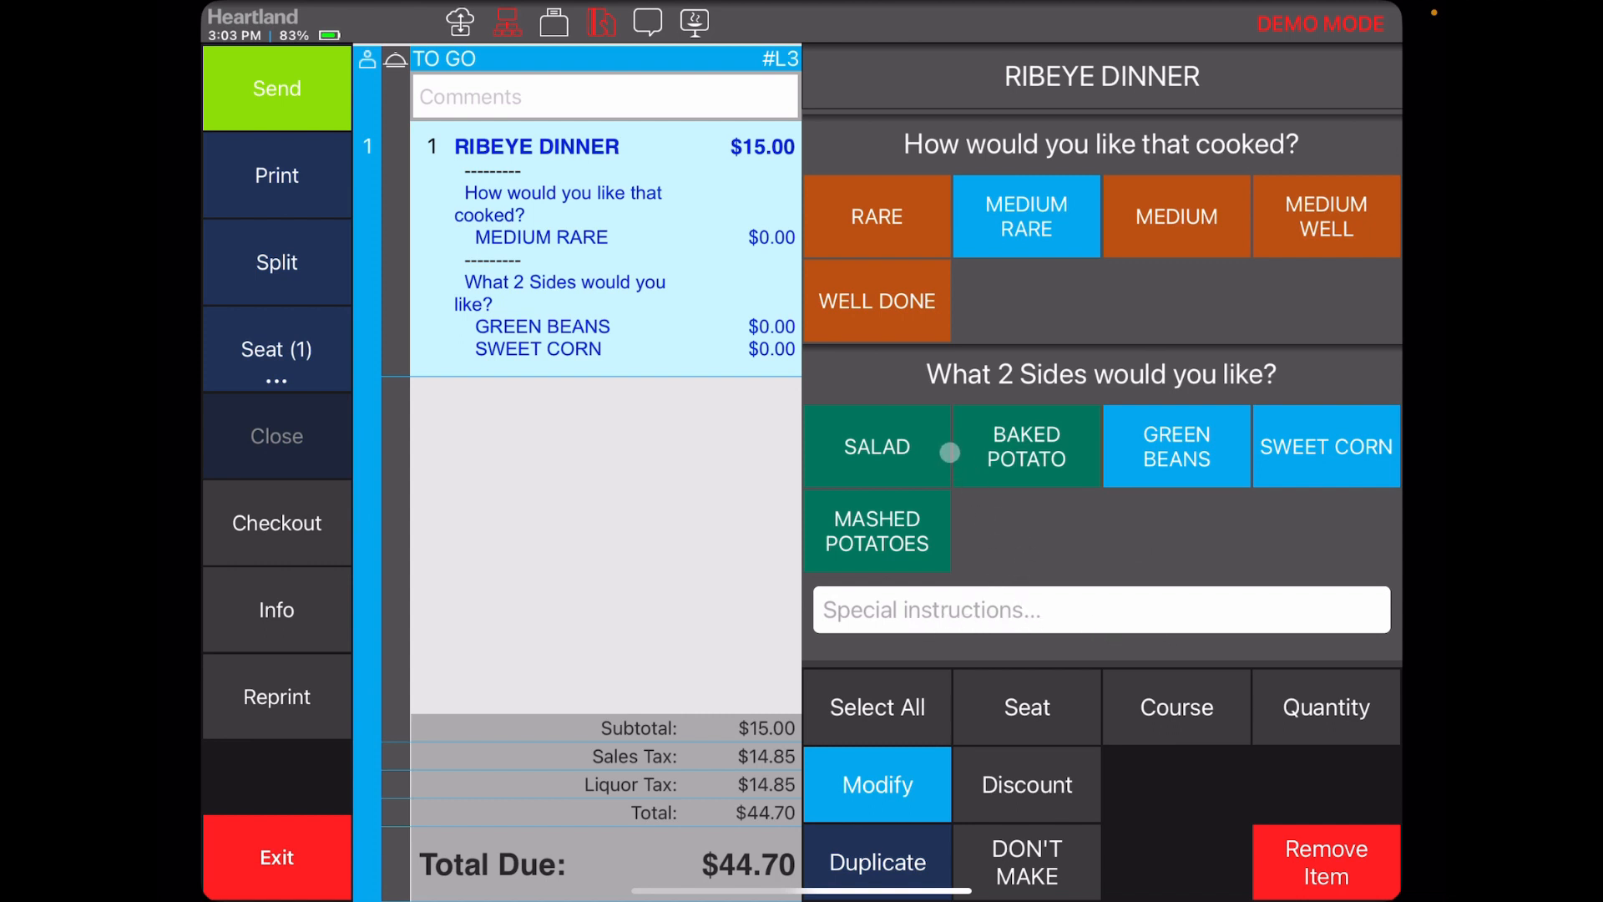
click(920, 448)
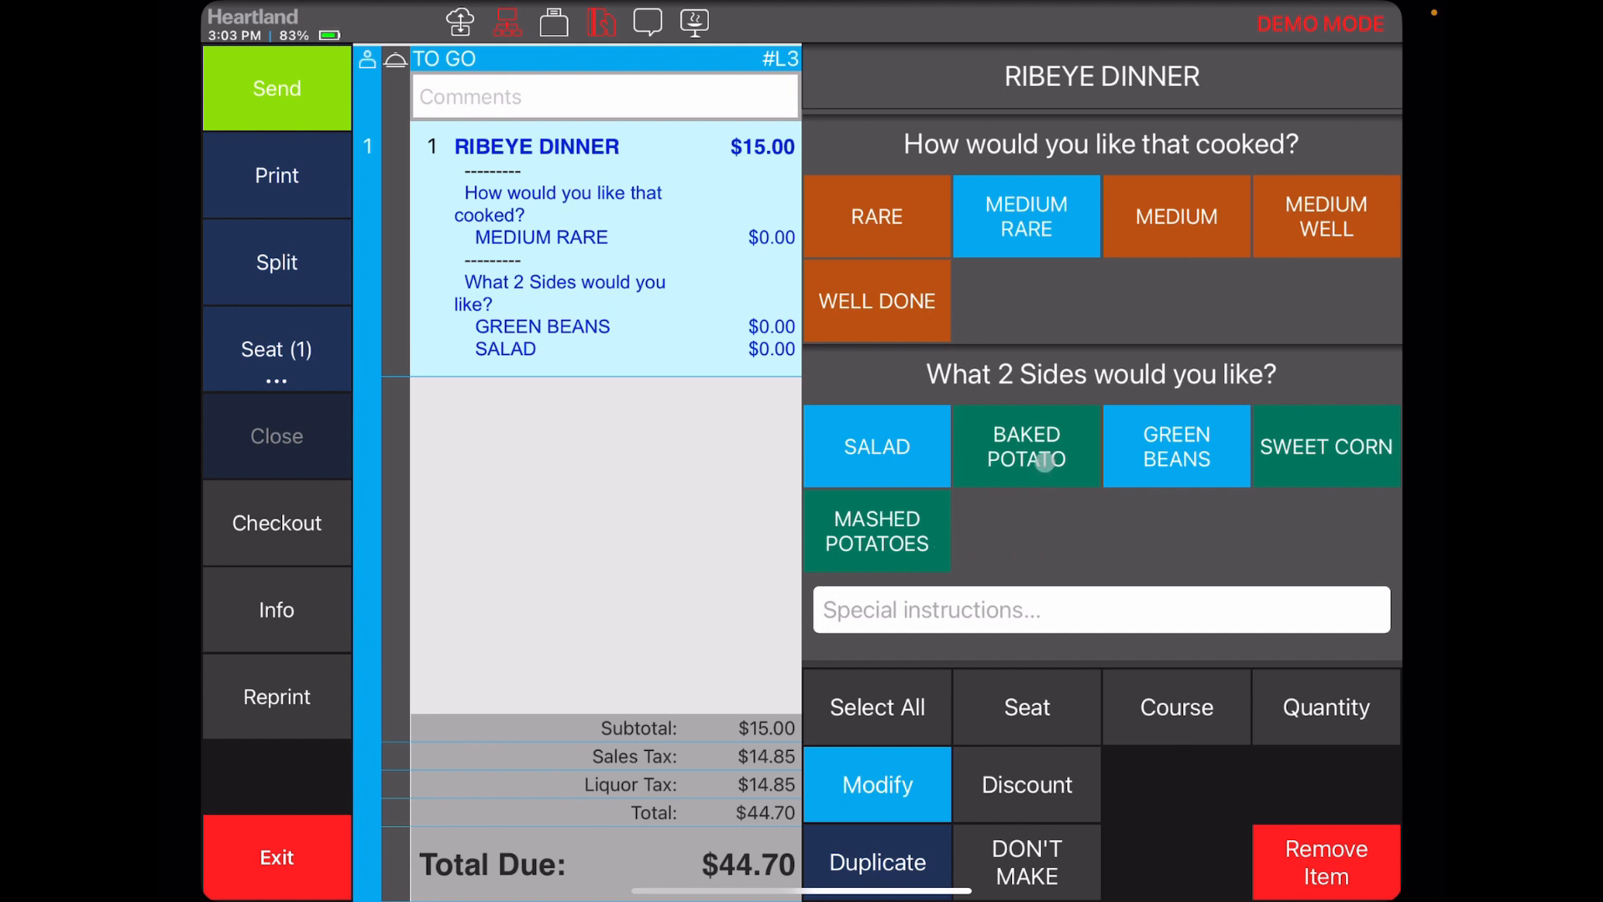
click(1045, 461)
click(935, 455)
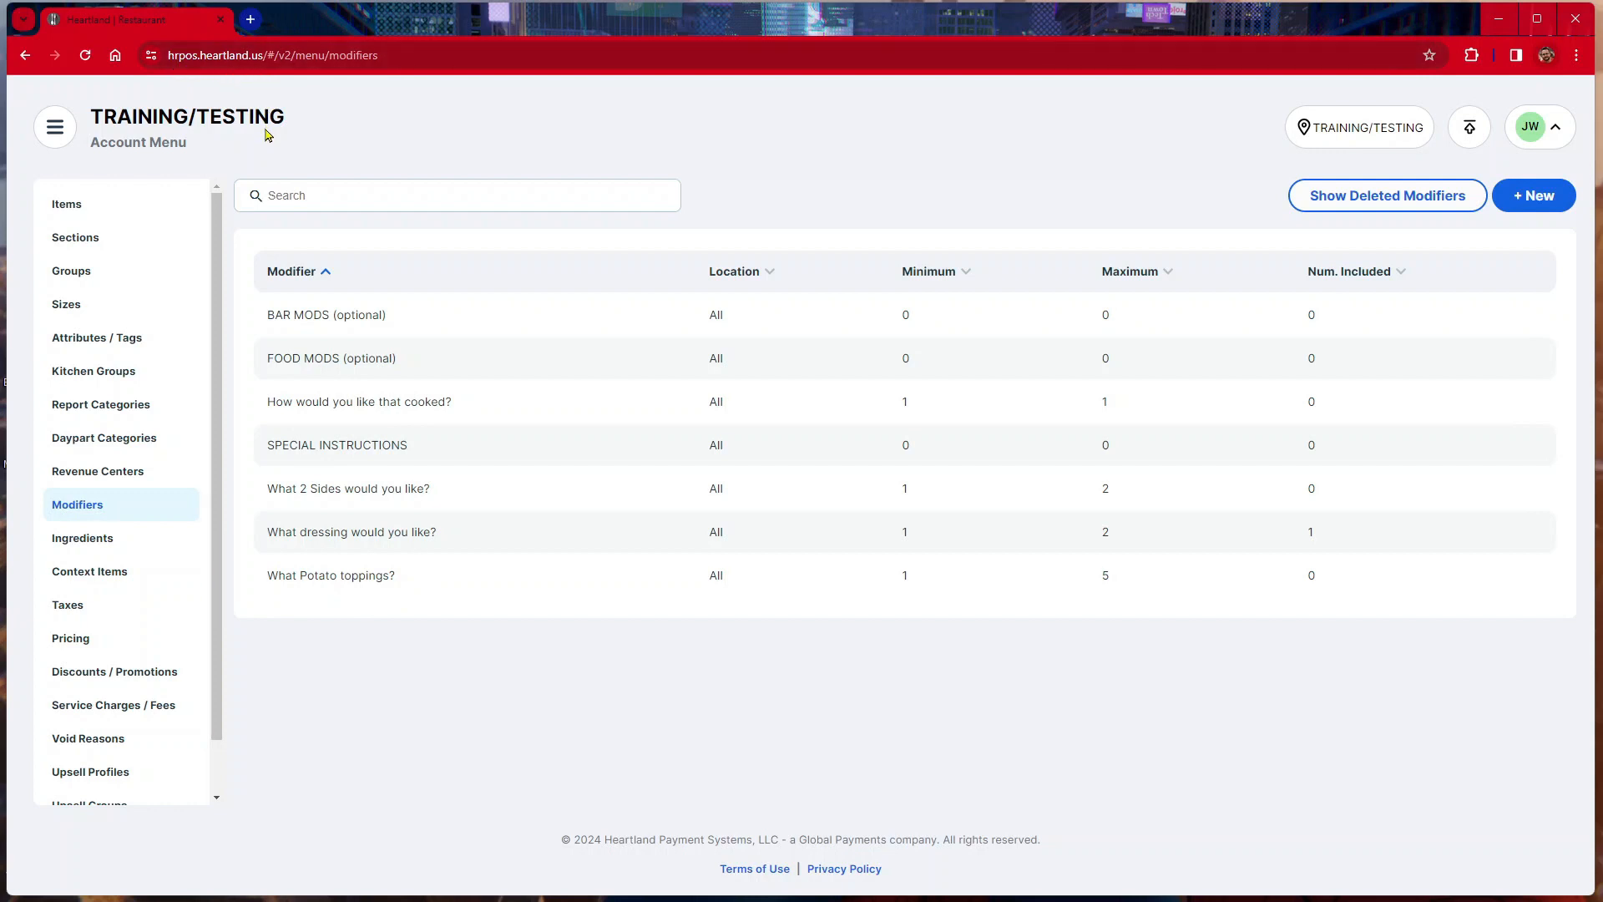
In the Heartland web portal's account menu, open the "What 2 Sides would you like?" modifier.
click(55, 128)
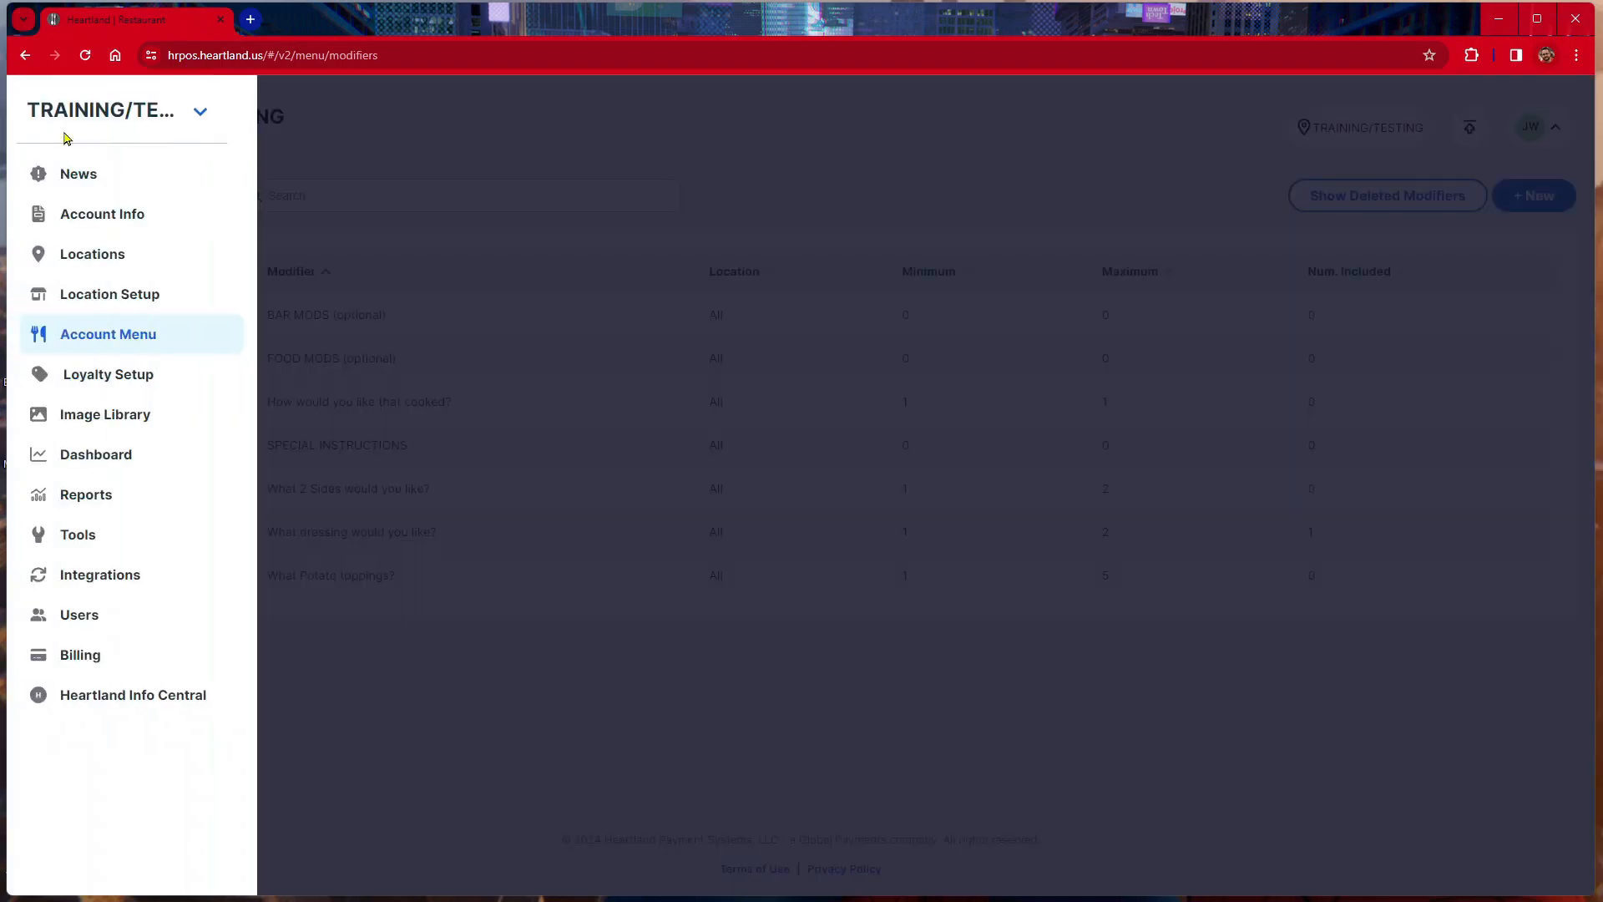
click(179, 344)
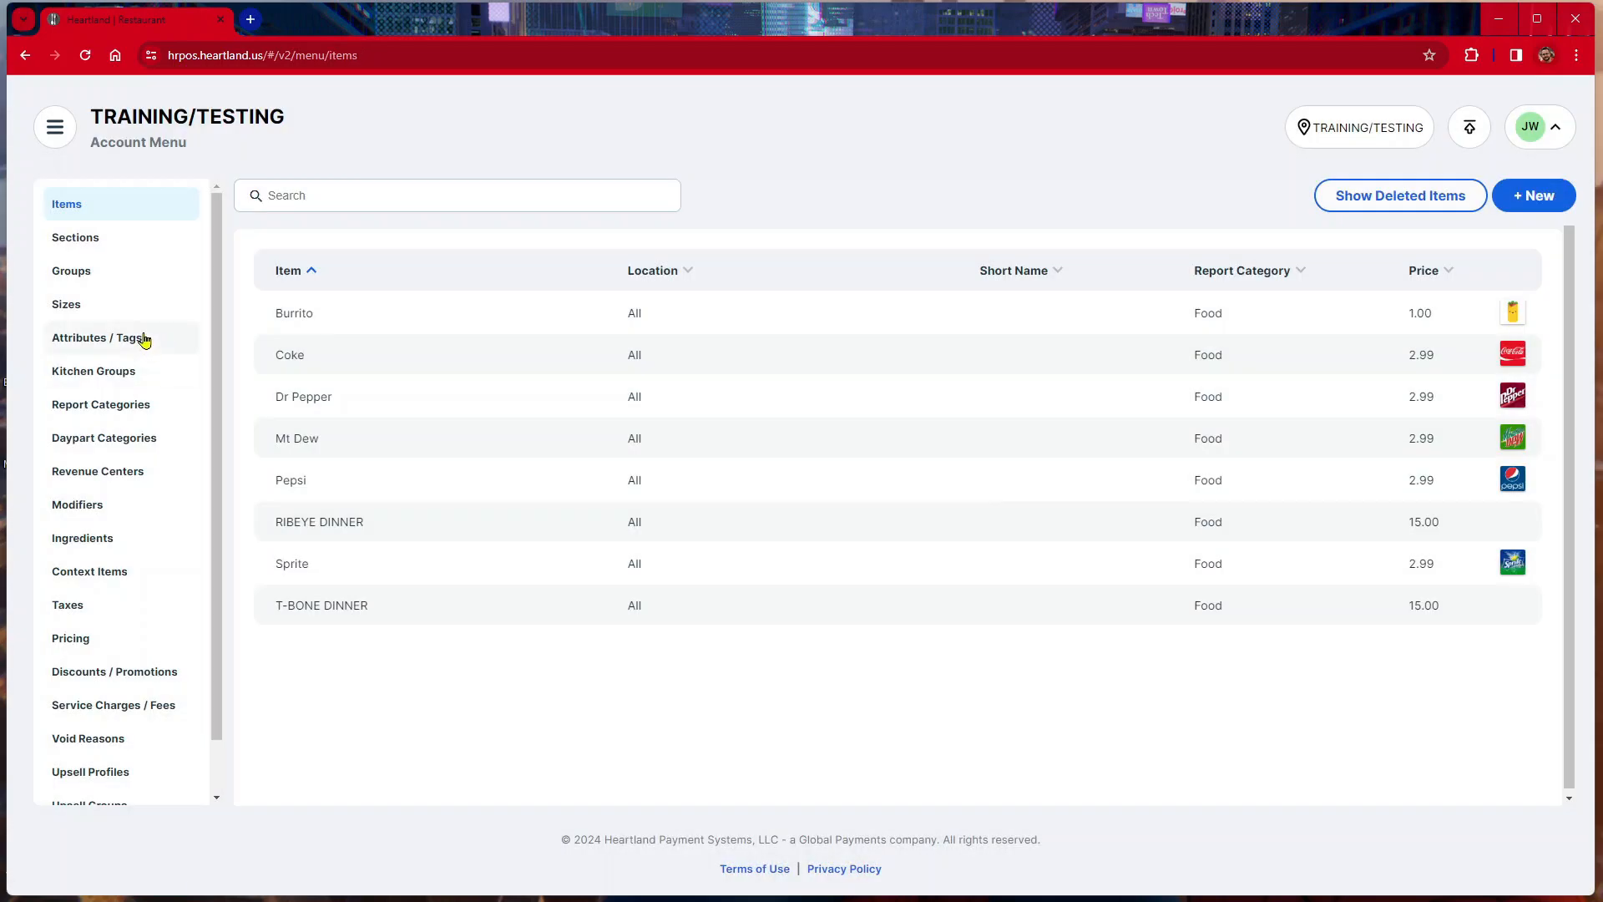
click(130, 509)
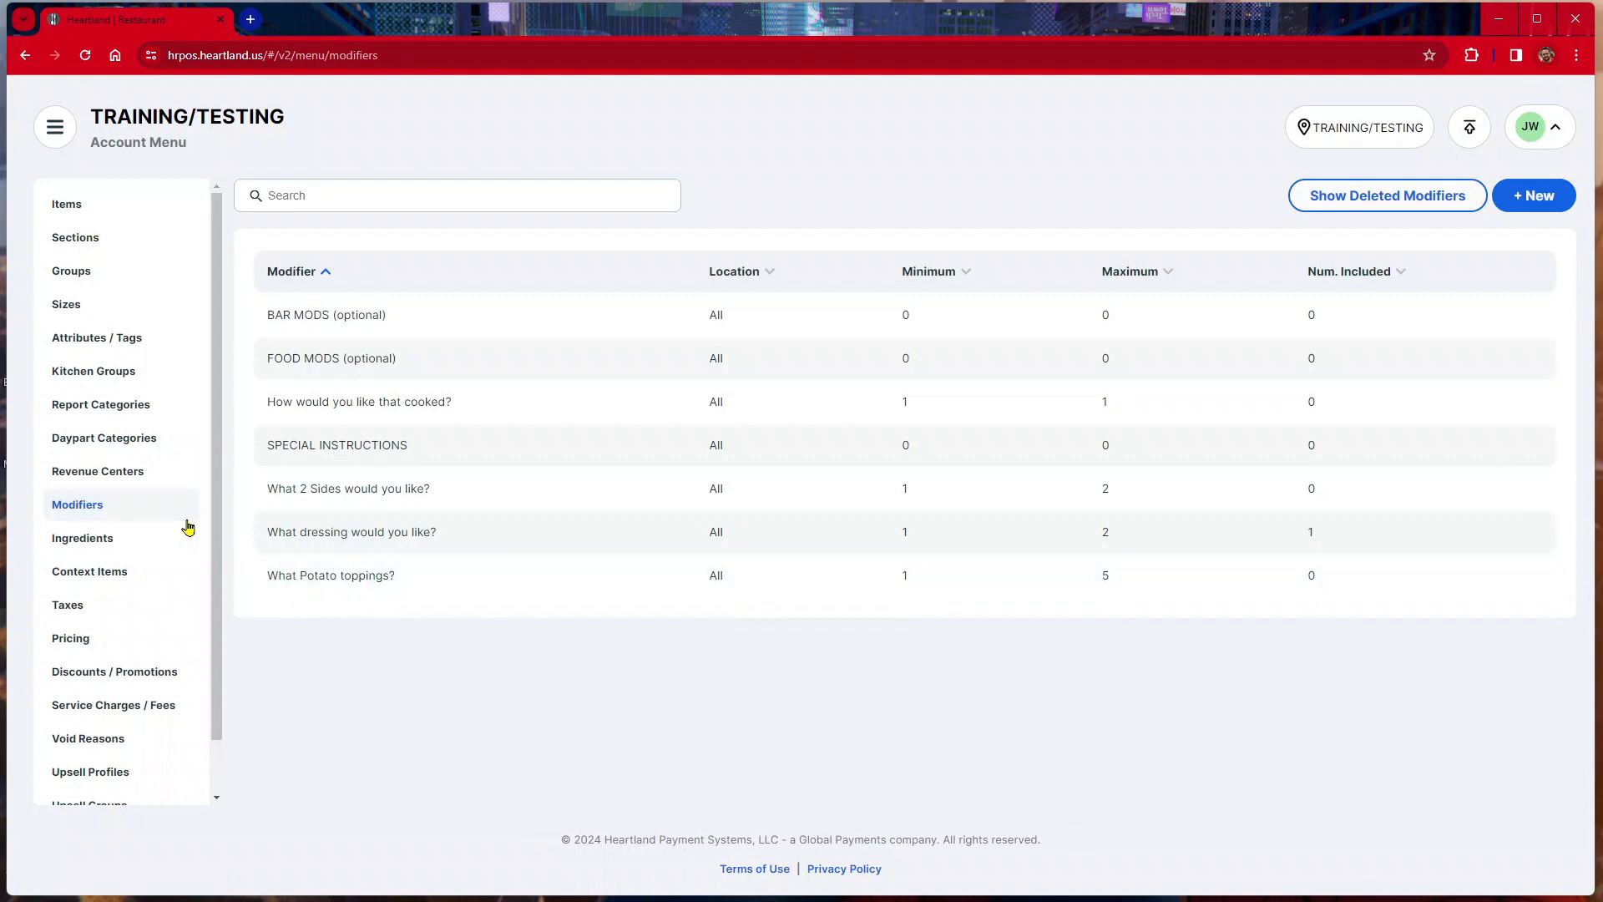
click(151, 512)
click(460, 493)
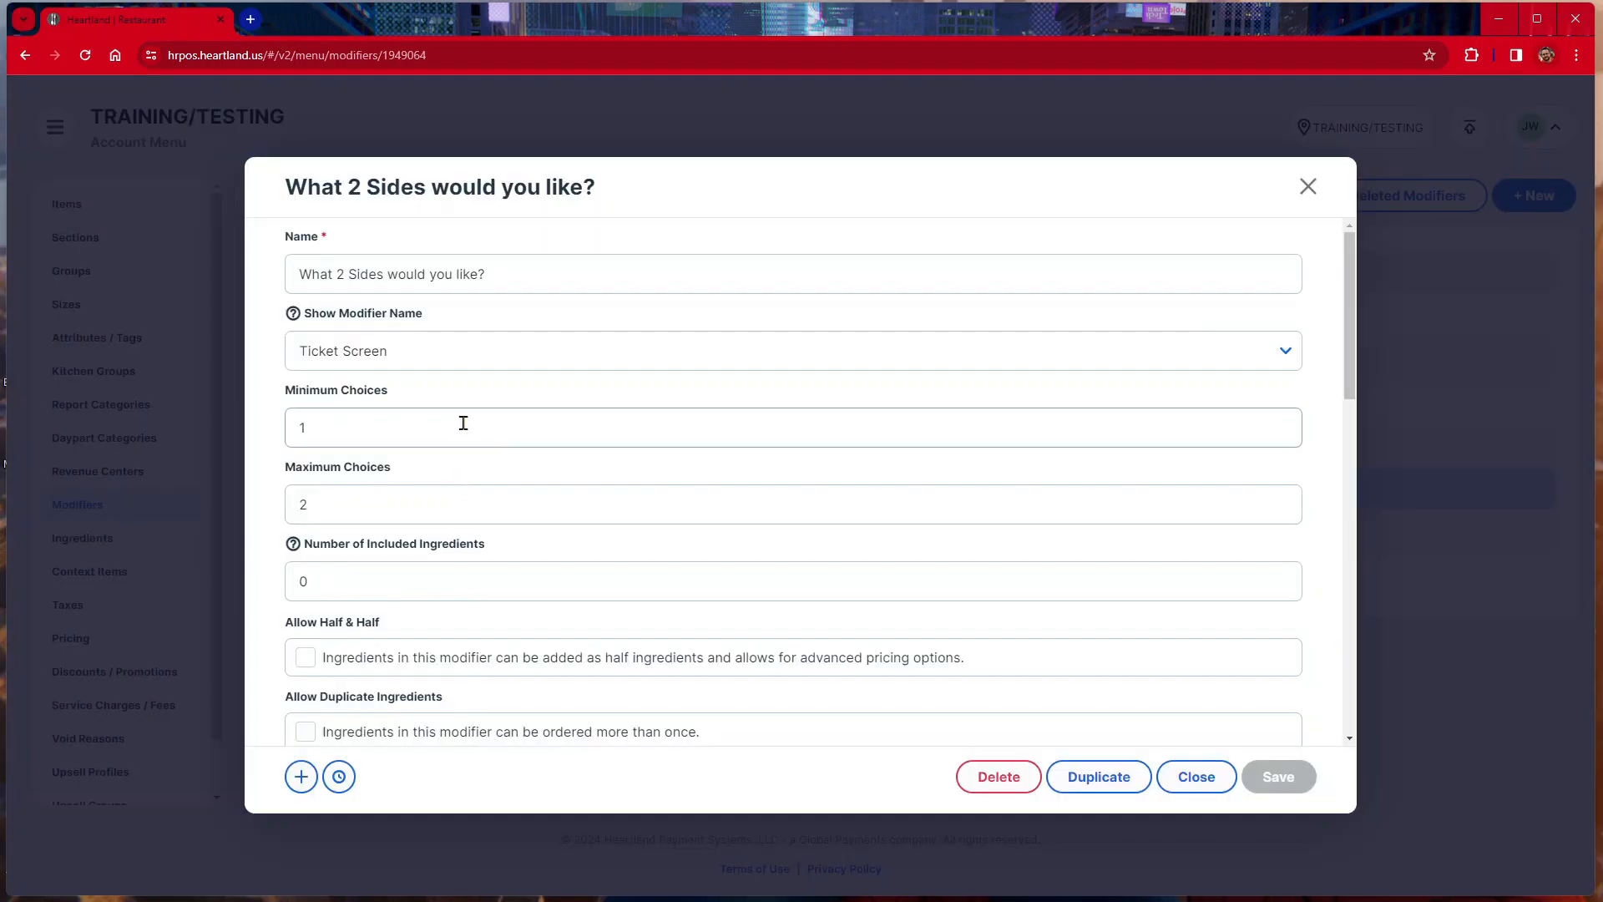
Review the modifier's ingredients and open the details of the SALAD ingredient.
scroll(487, 401, down, 1)
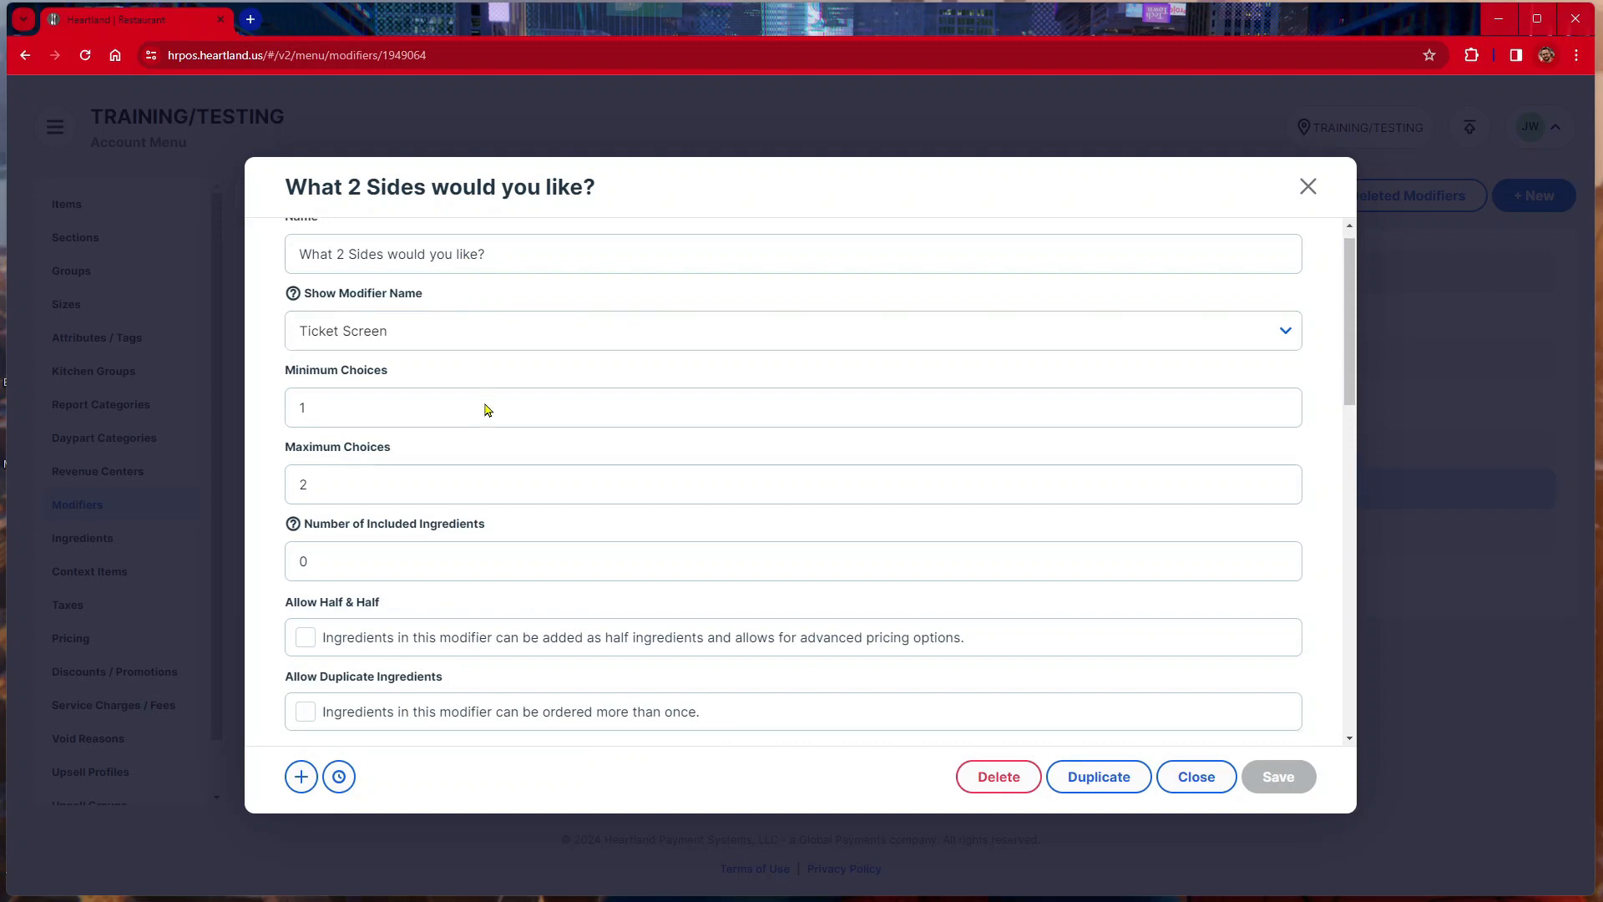
scroll(487, 409, down, 10)
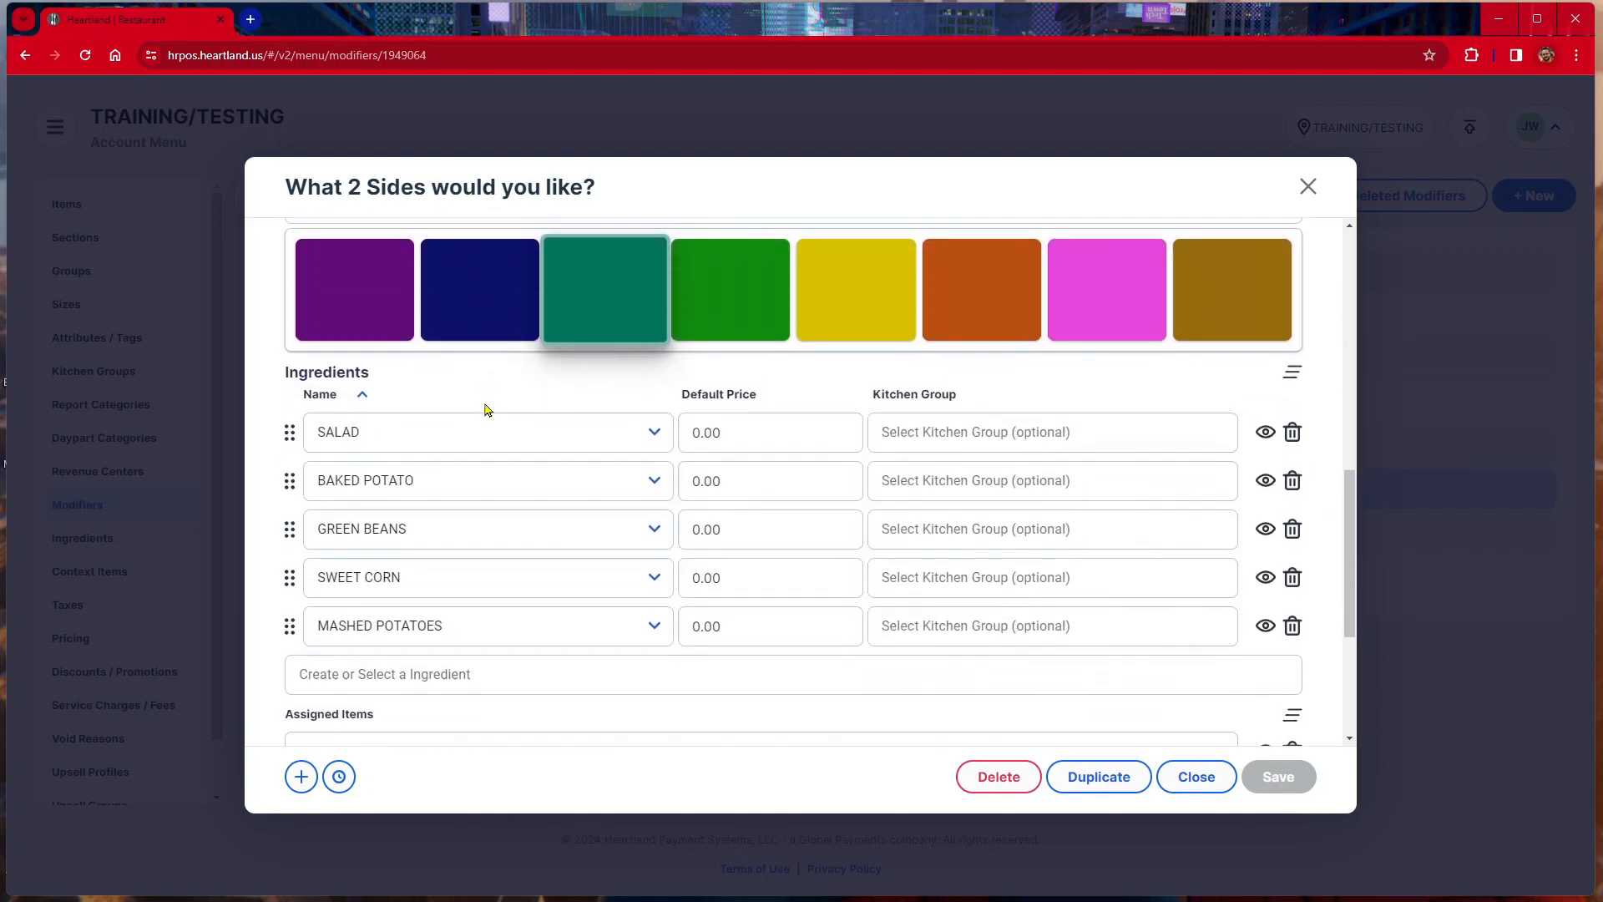
scroll(484, 407, down, 1)
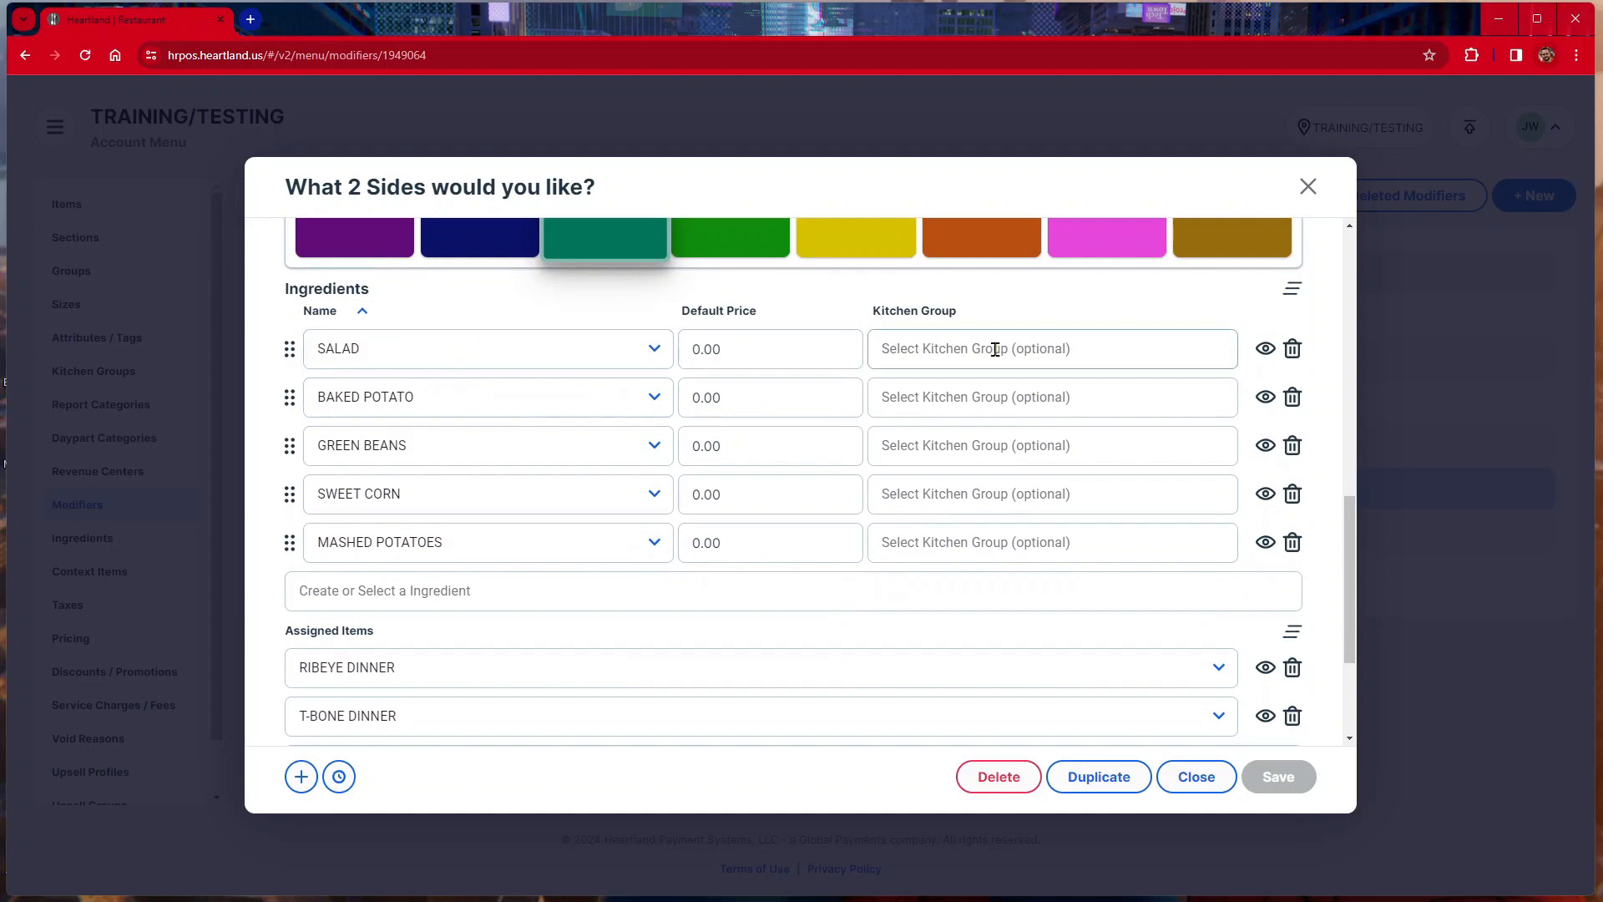
click(1261, 350)
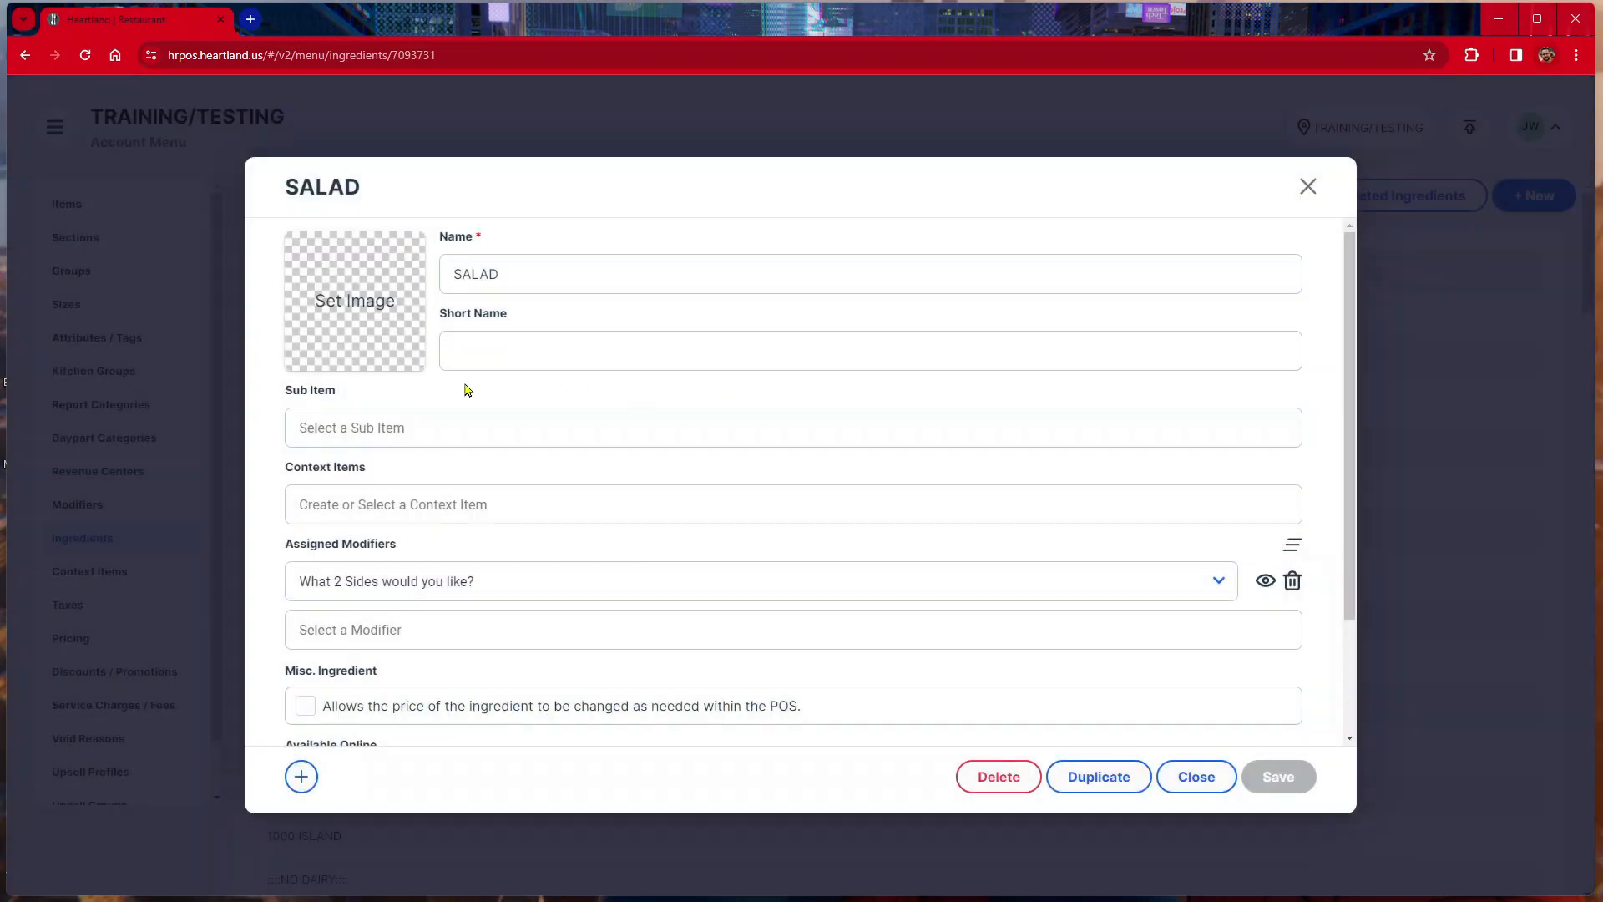
click(108, 537)
click(502, 273)
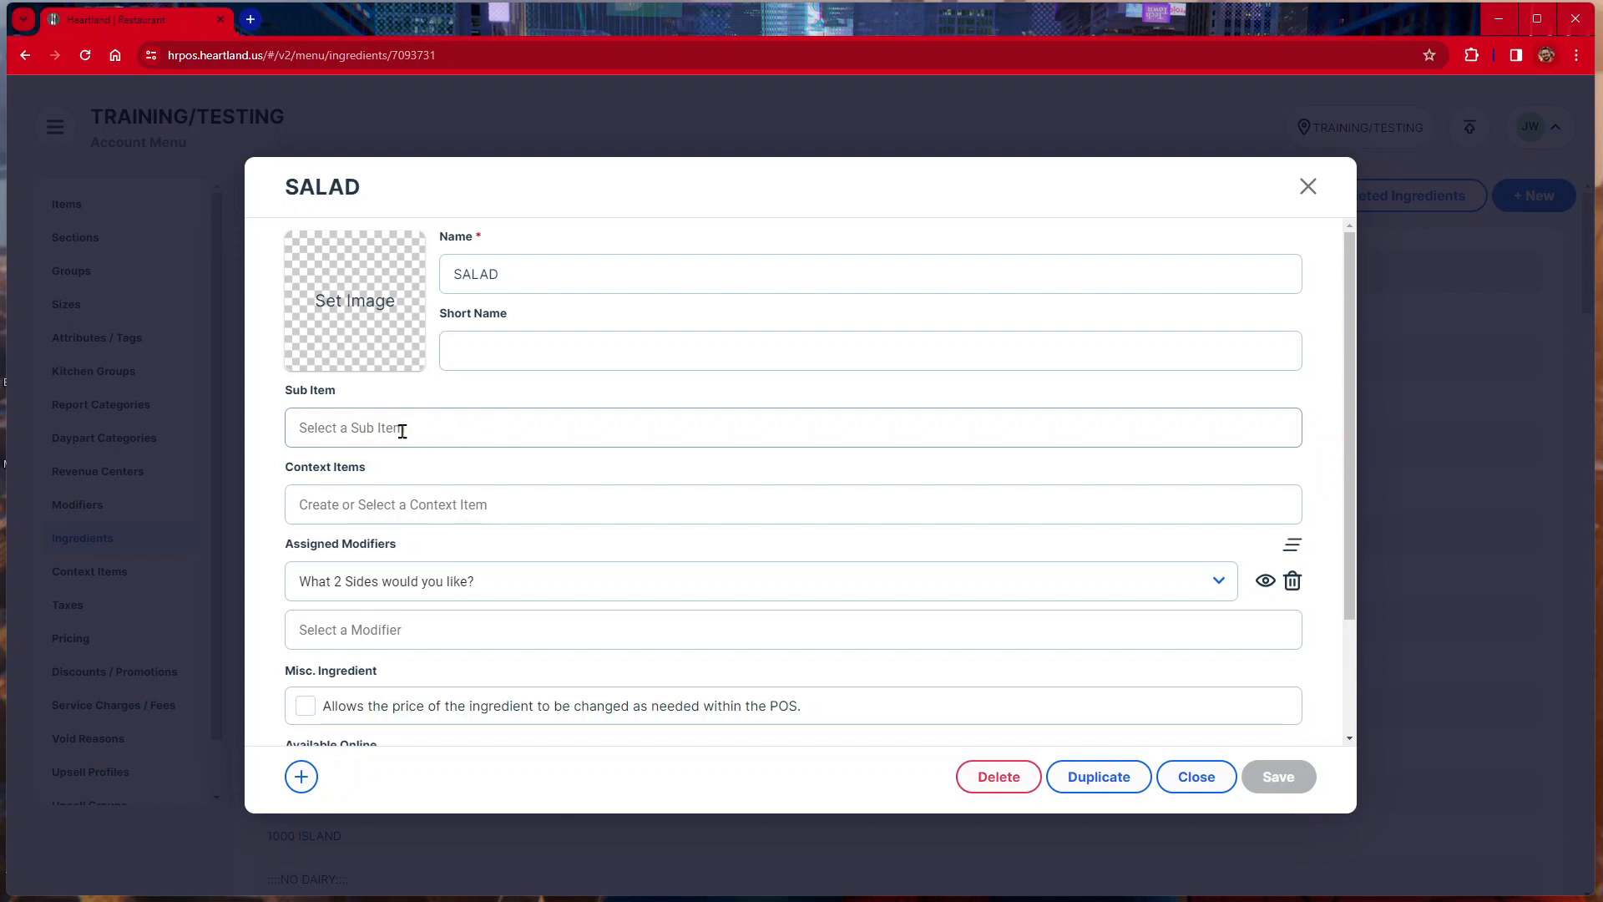
Check which menu items are available as a sub item for SALAD and close the ingredient without changes.
click(434, 426)
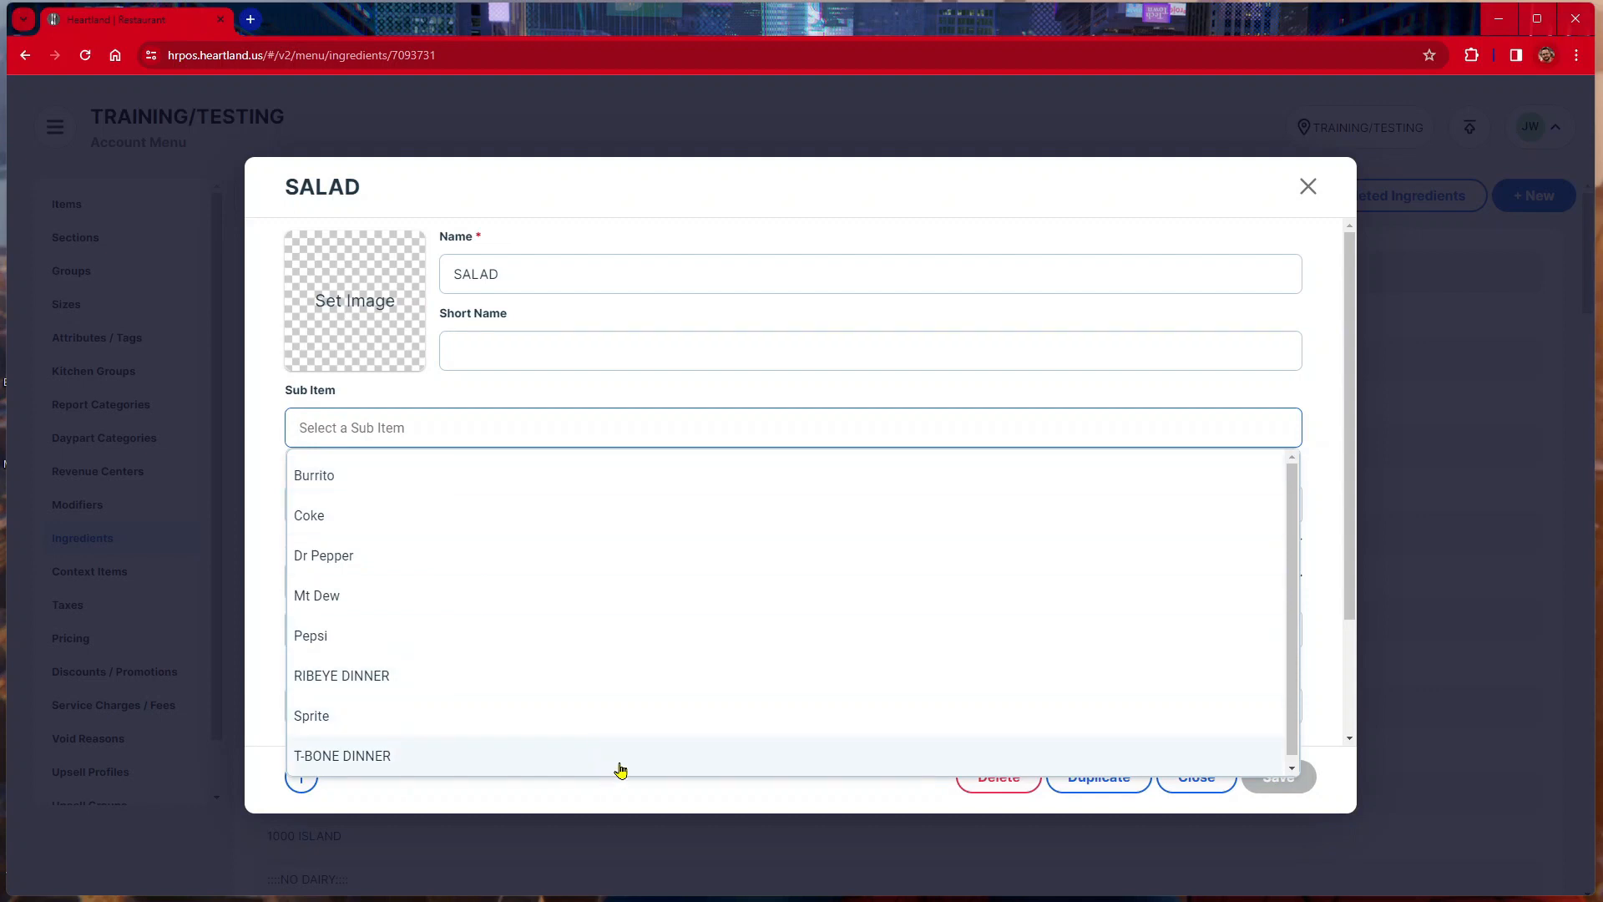
click(698, 824)
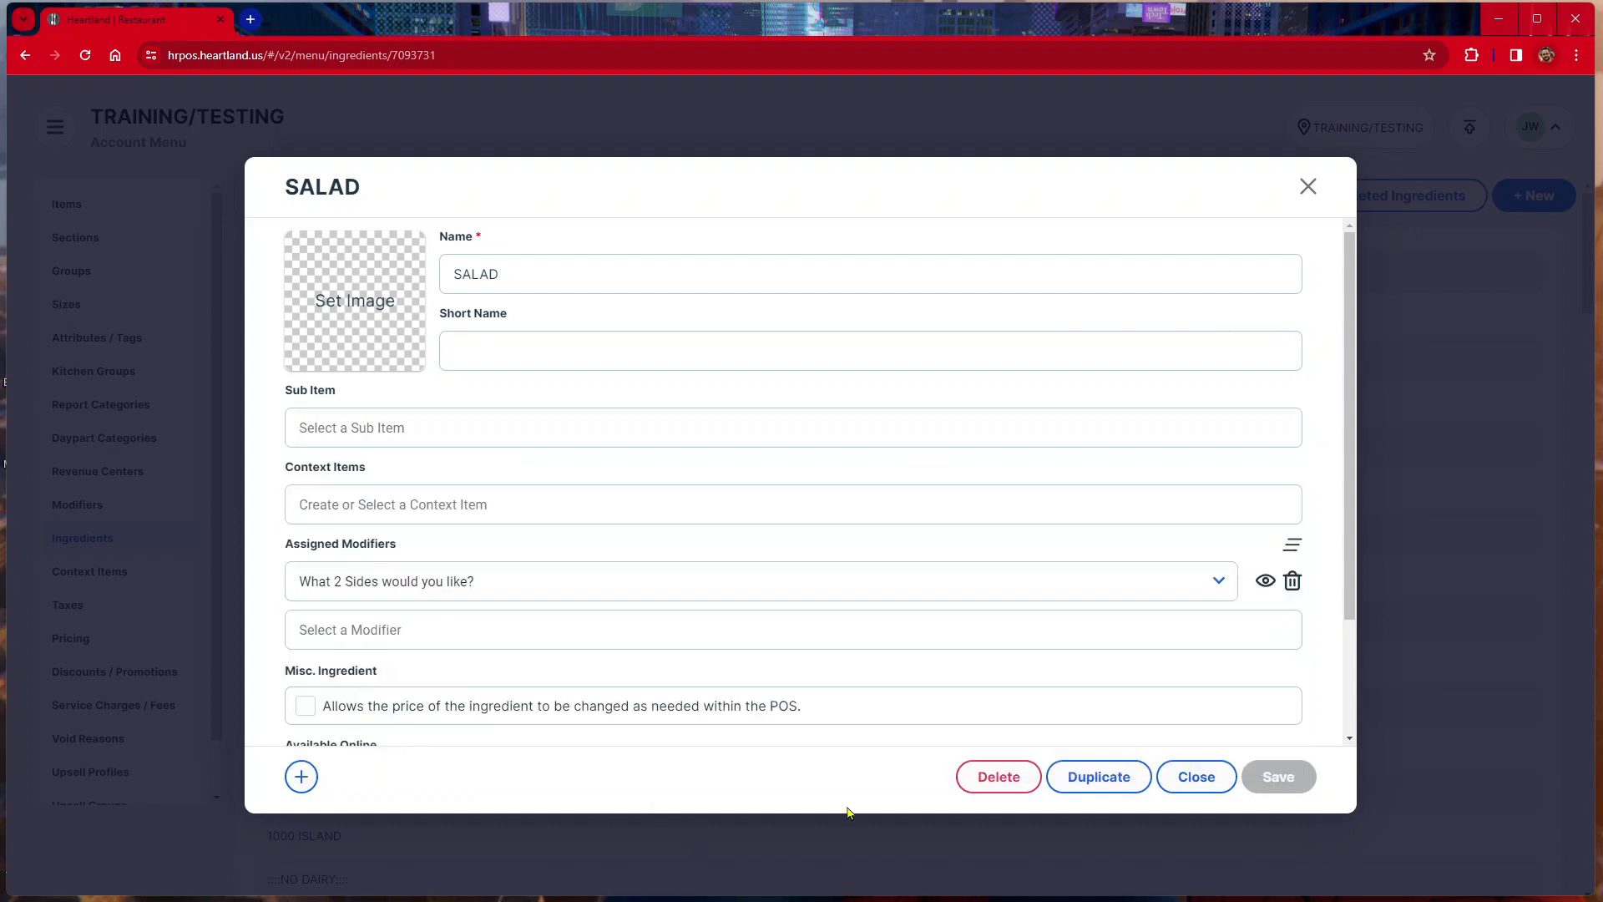
click(1195, 778)
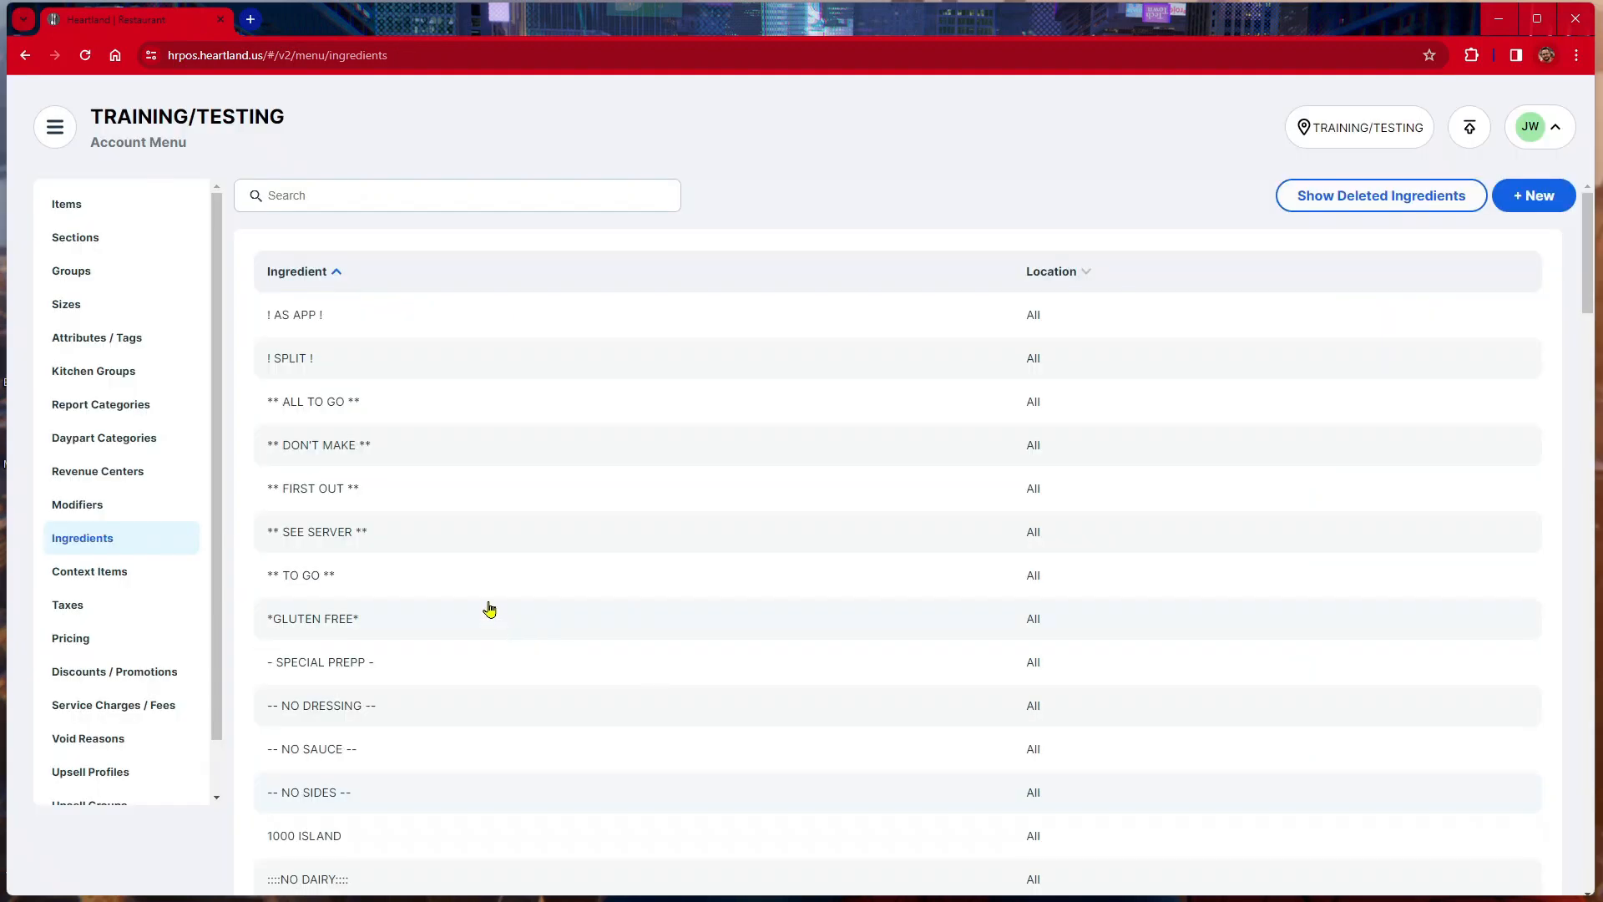
Start a new menu item and name it SALAD.
click(121, 212)
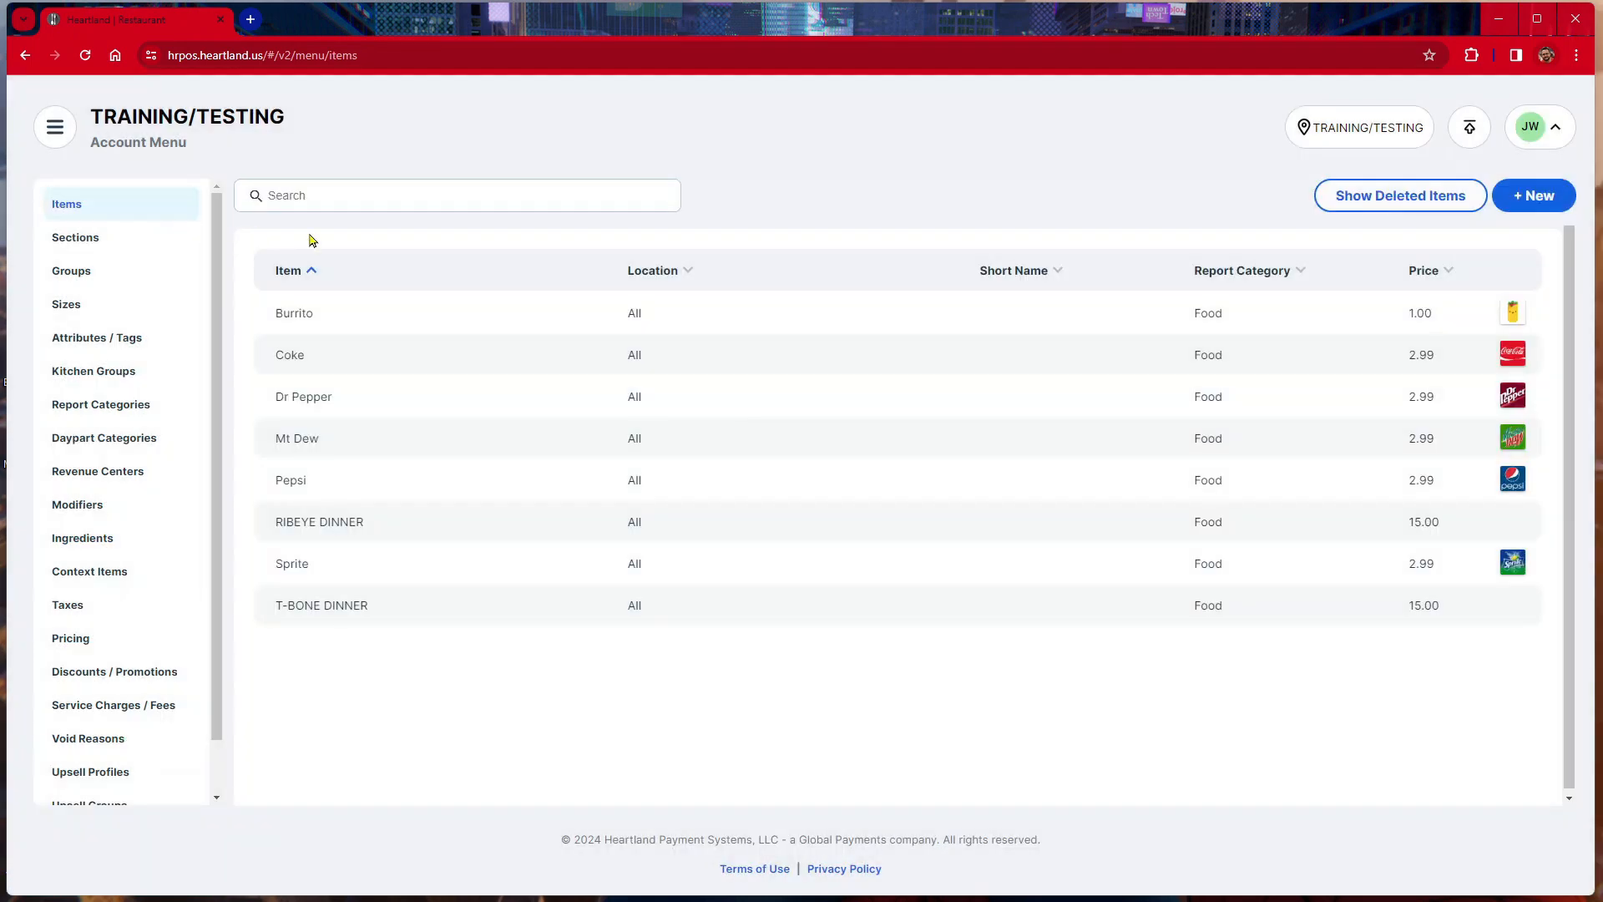
click(1528, 197)
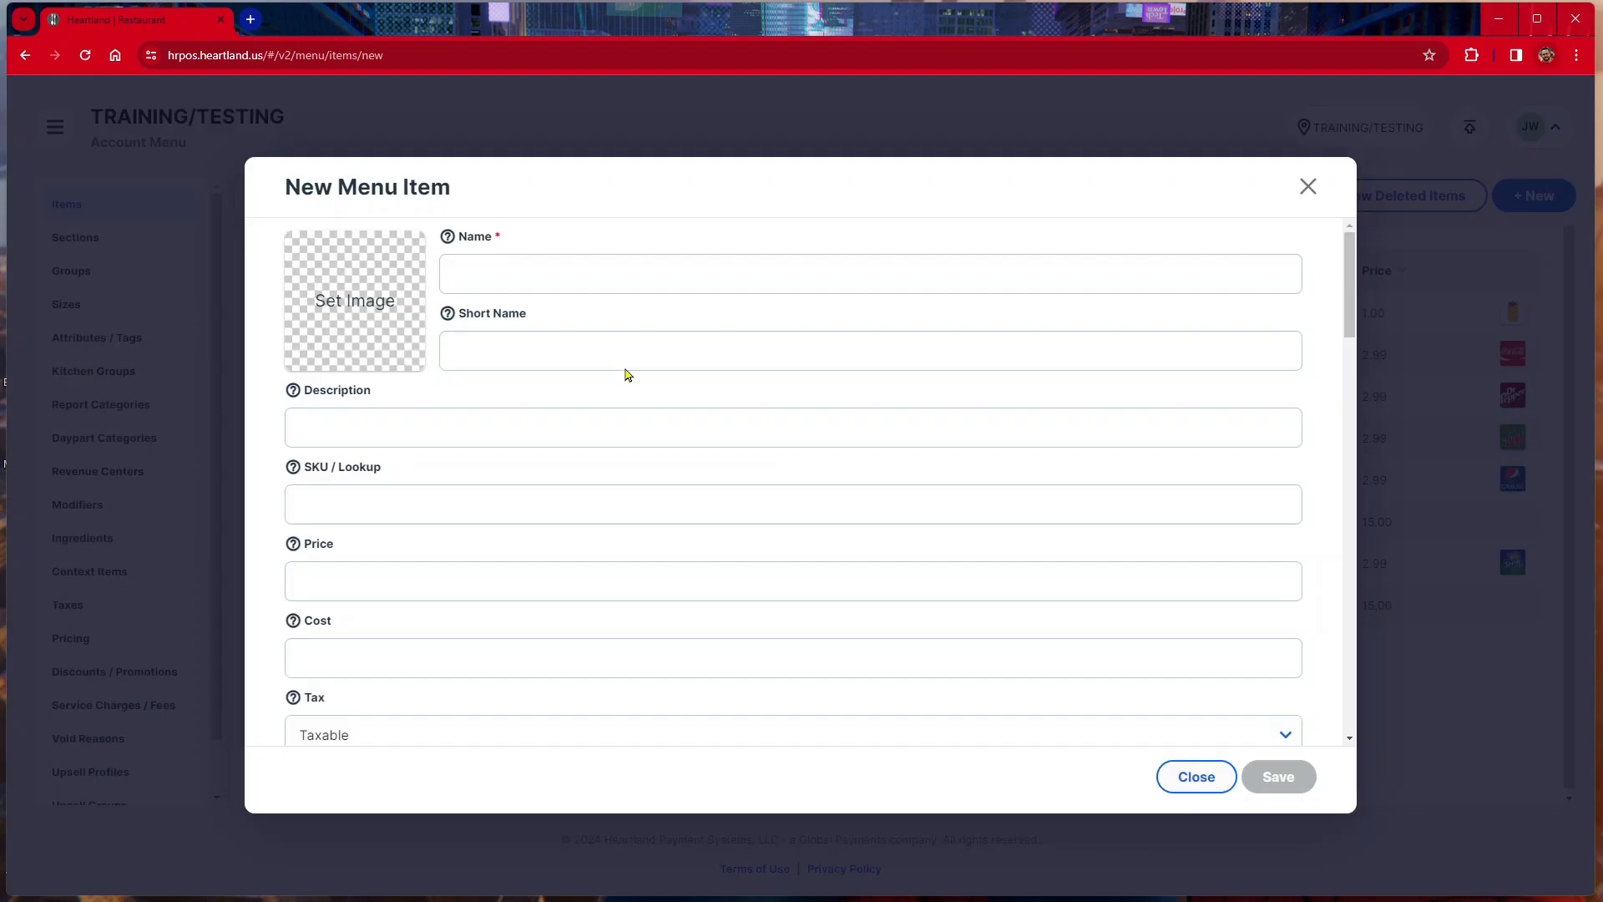
click(590, 272)
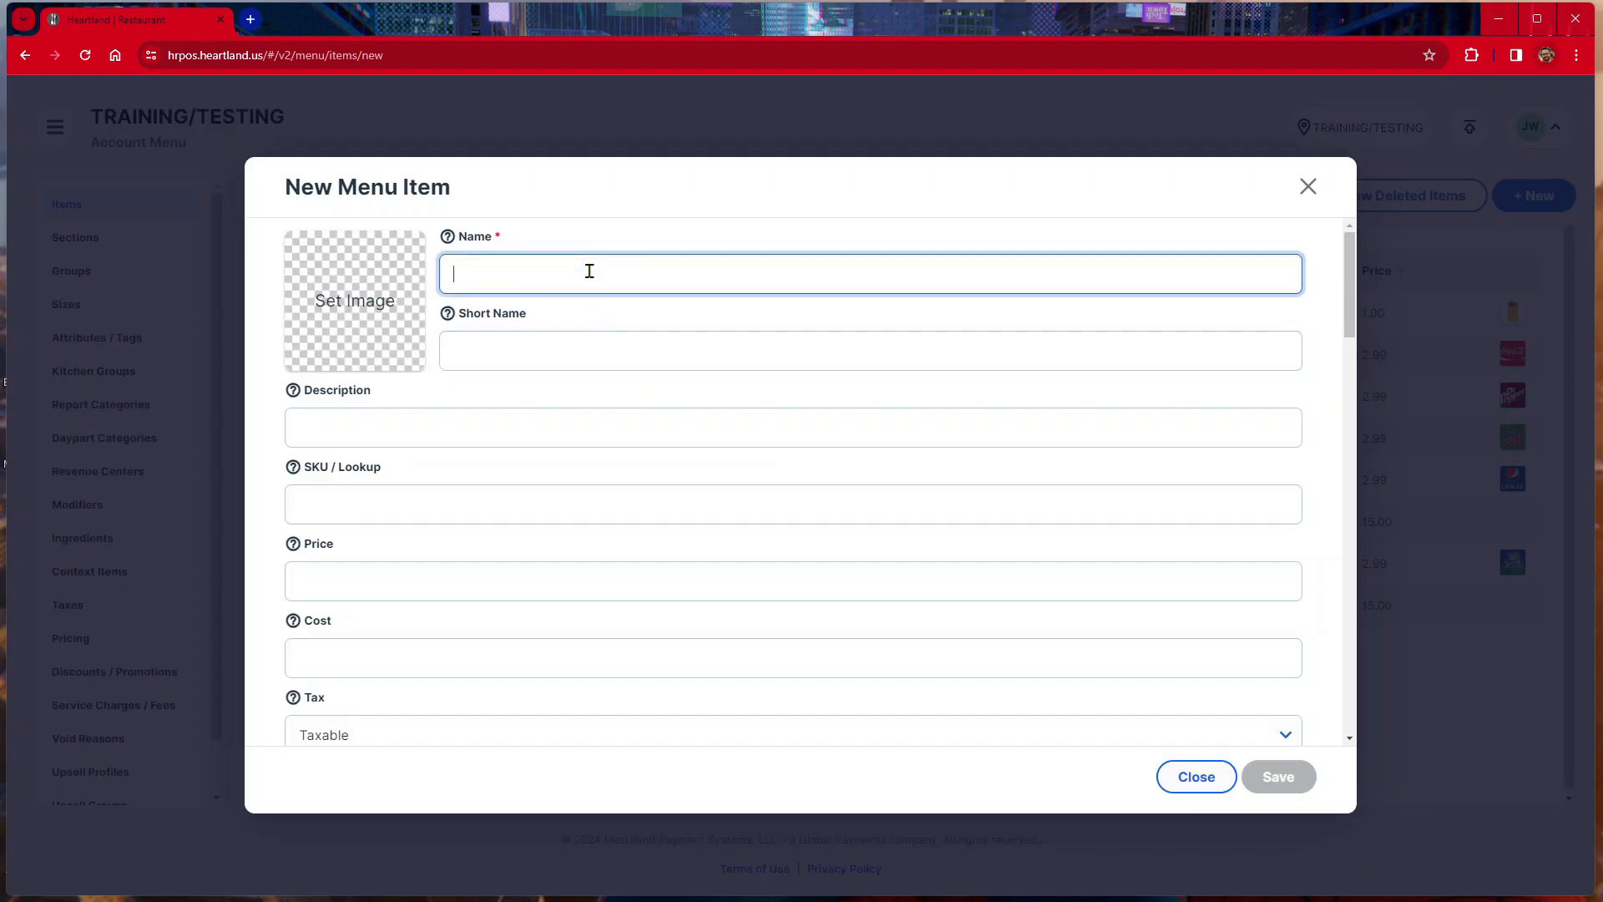
text(SIDE SA)
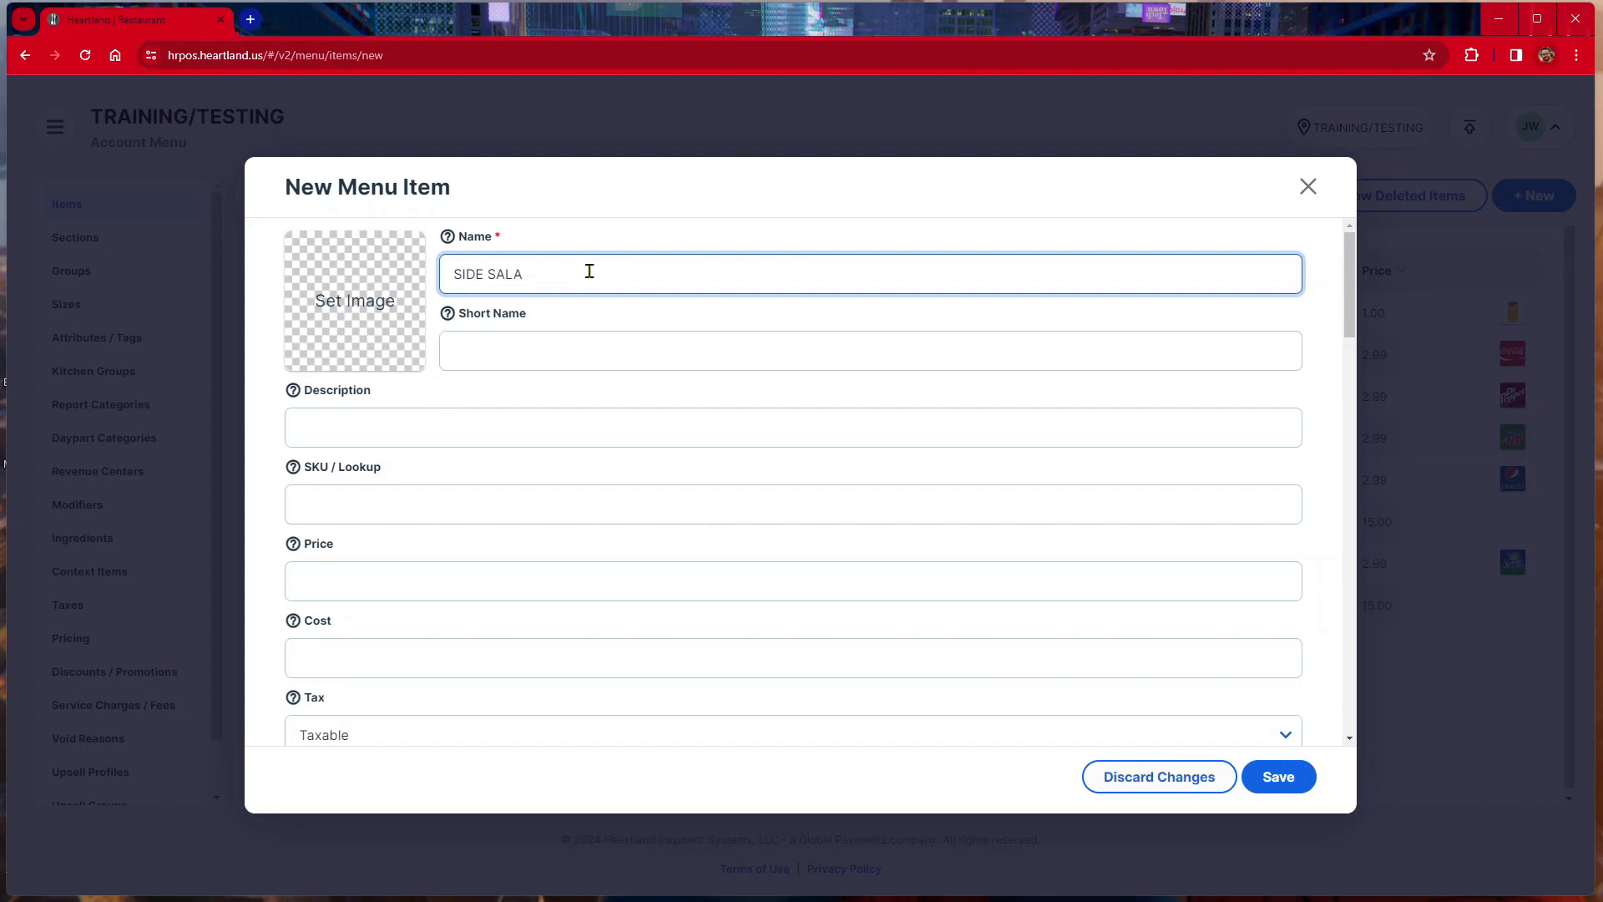
key(ctrl+a)
key(BackSpace)
text(SALA)
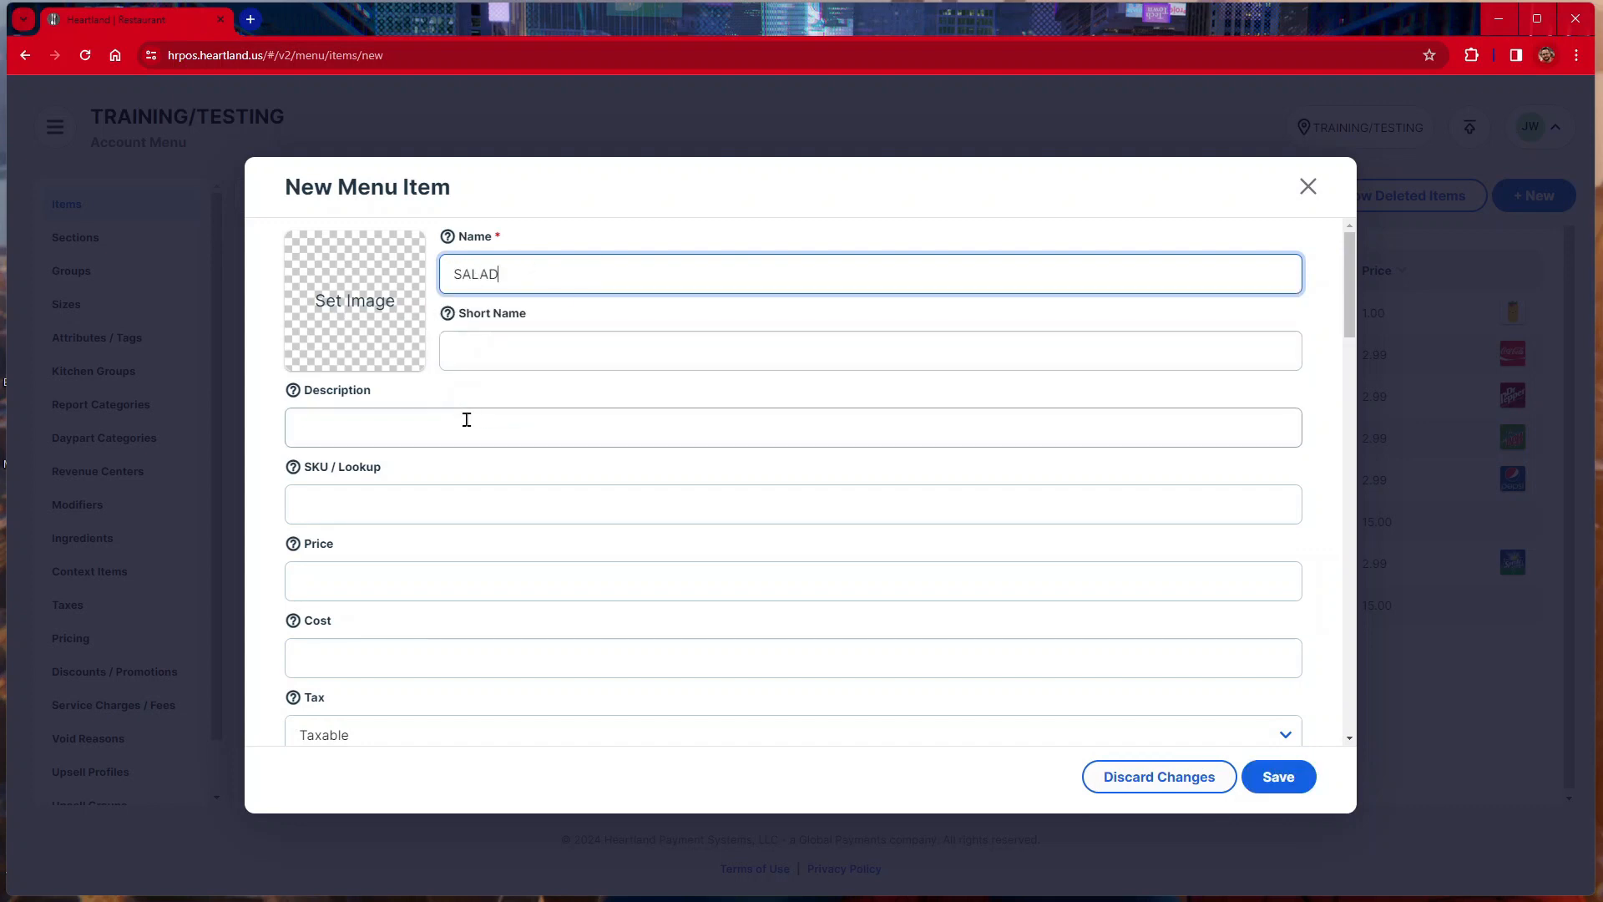
Assign the new SALAD item to the Kitchen kitchen group and the Food report category.
scroll(448, 622, down, 3)
click(411, 332)
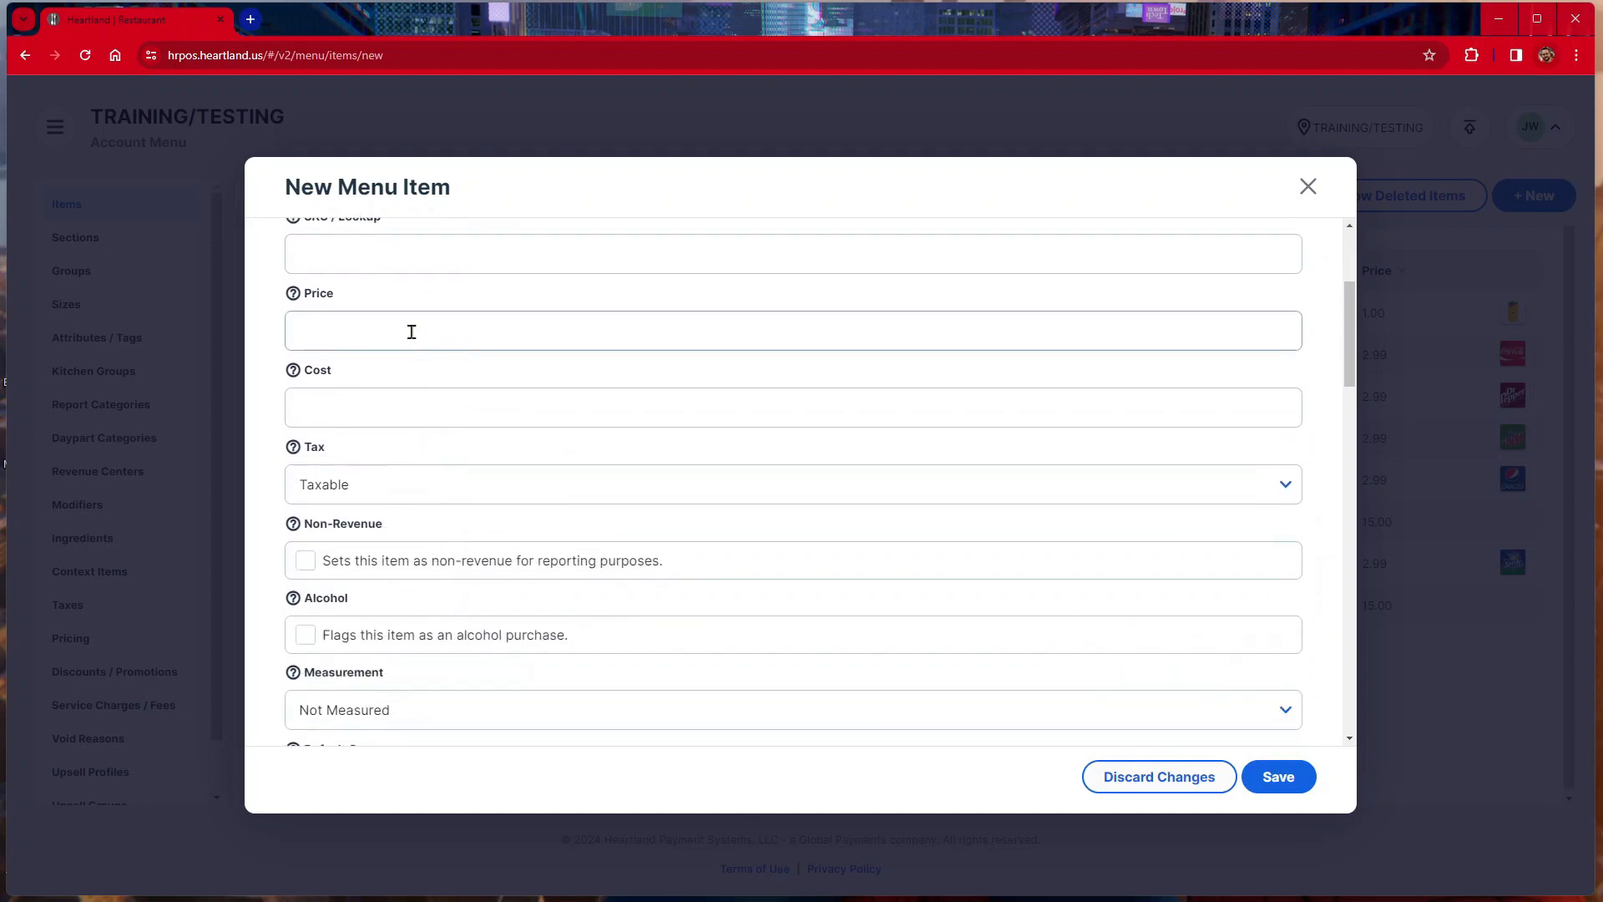
scroll(501, 540, down, 6)
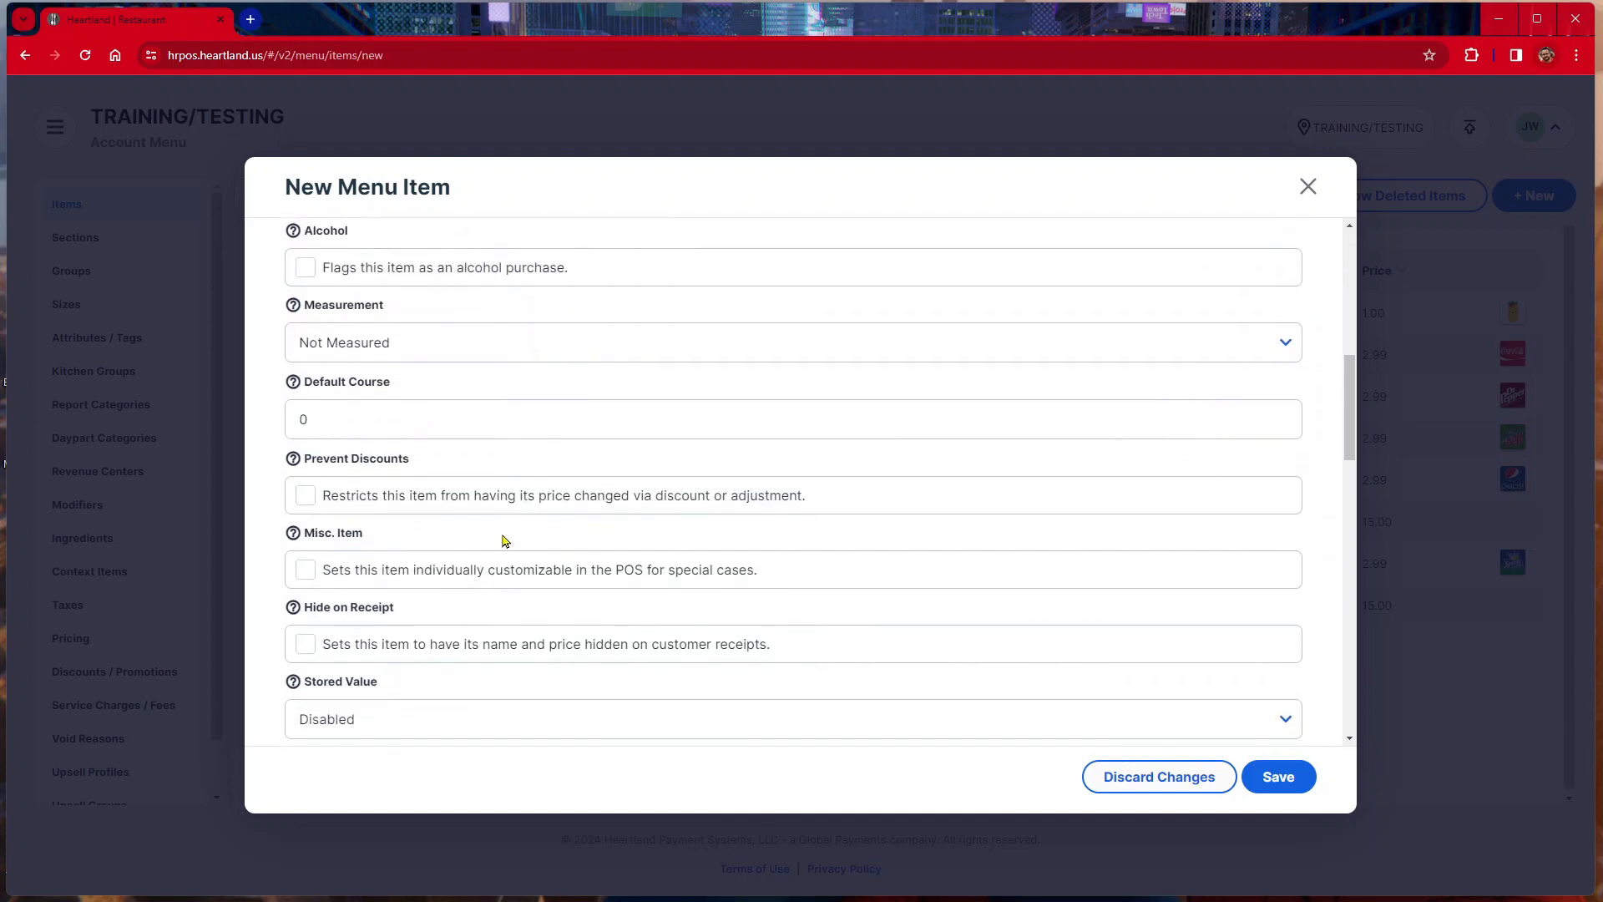
scroll(503, 541, down, 8)
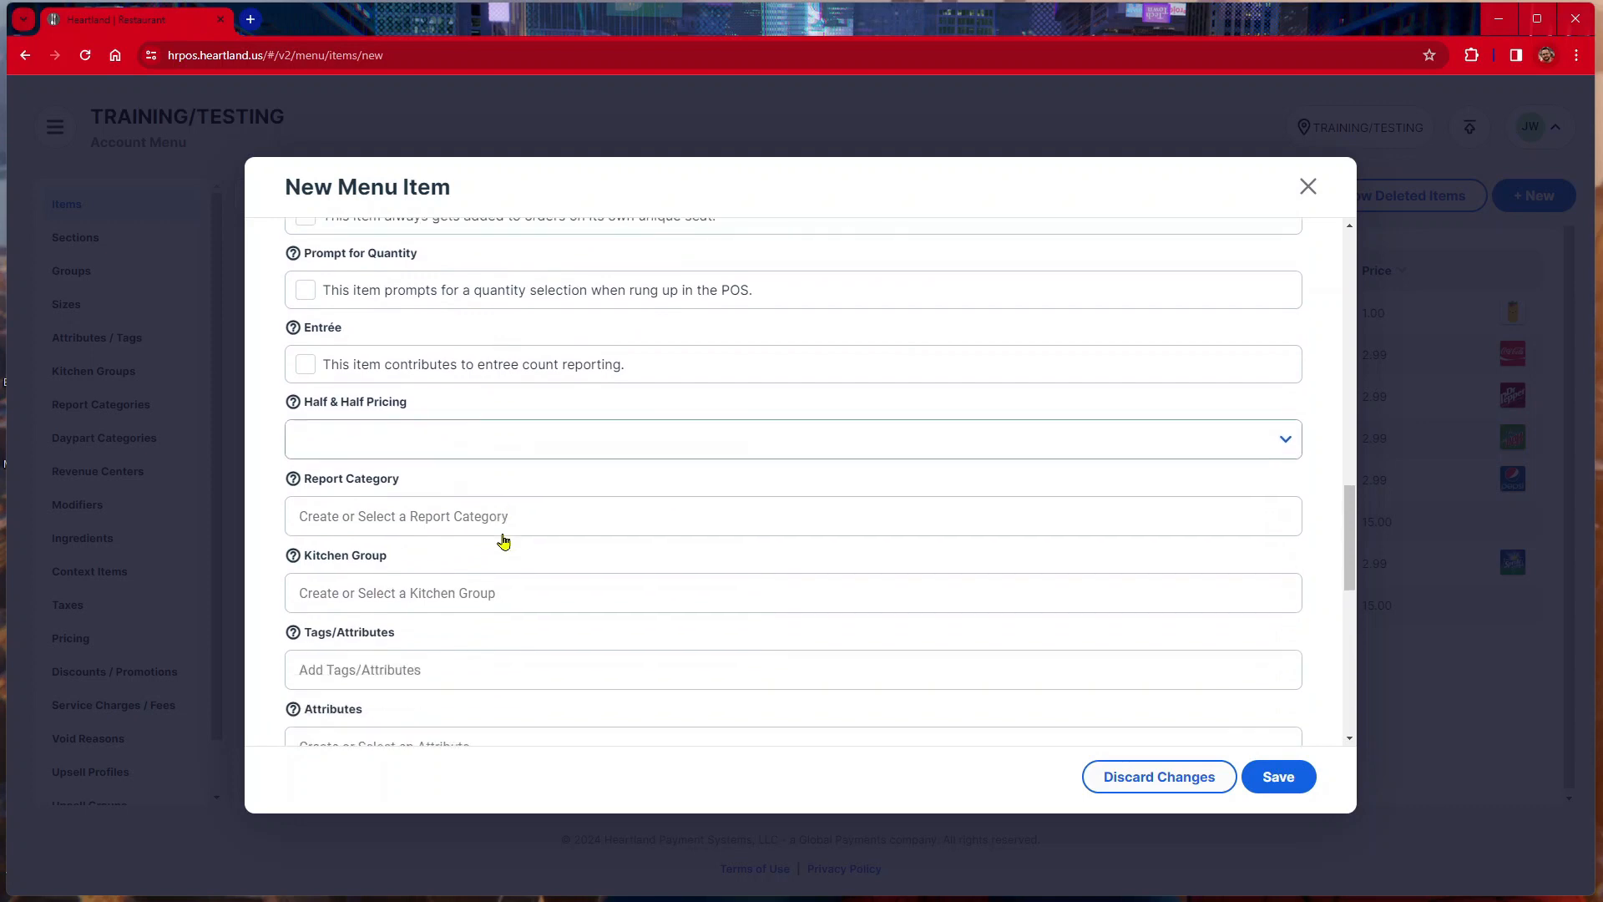
scroll(543, 444, up, 1)
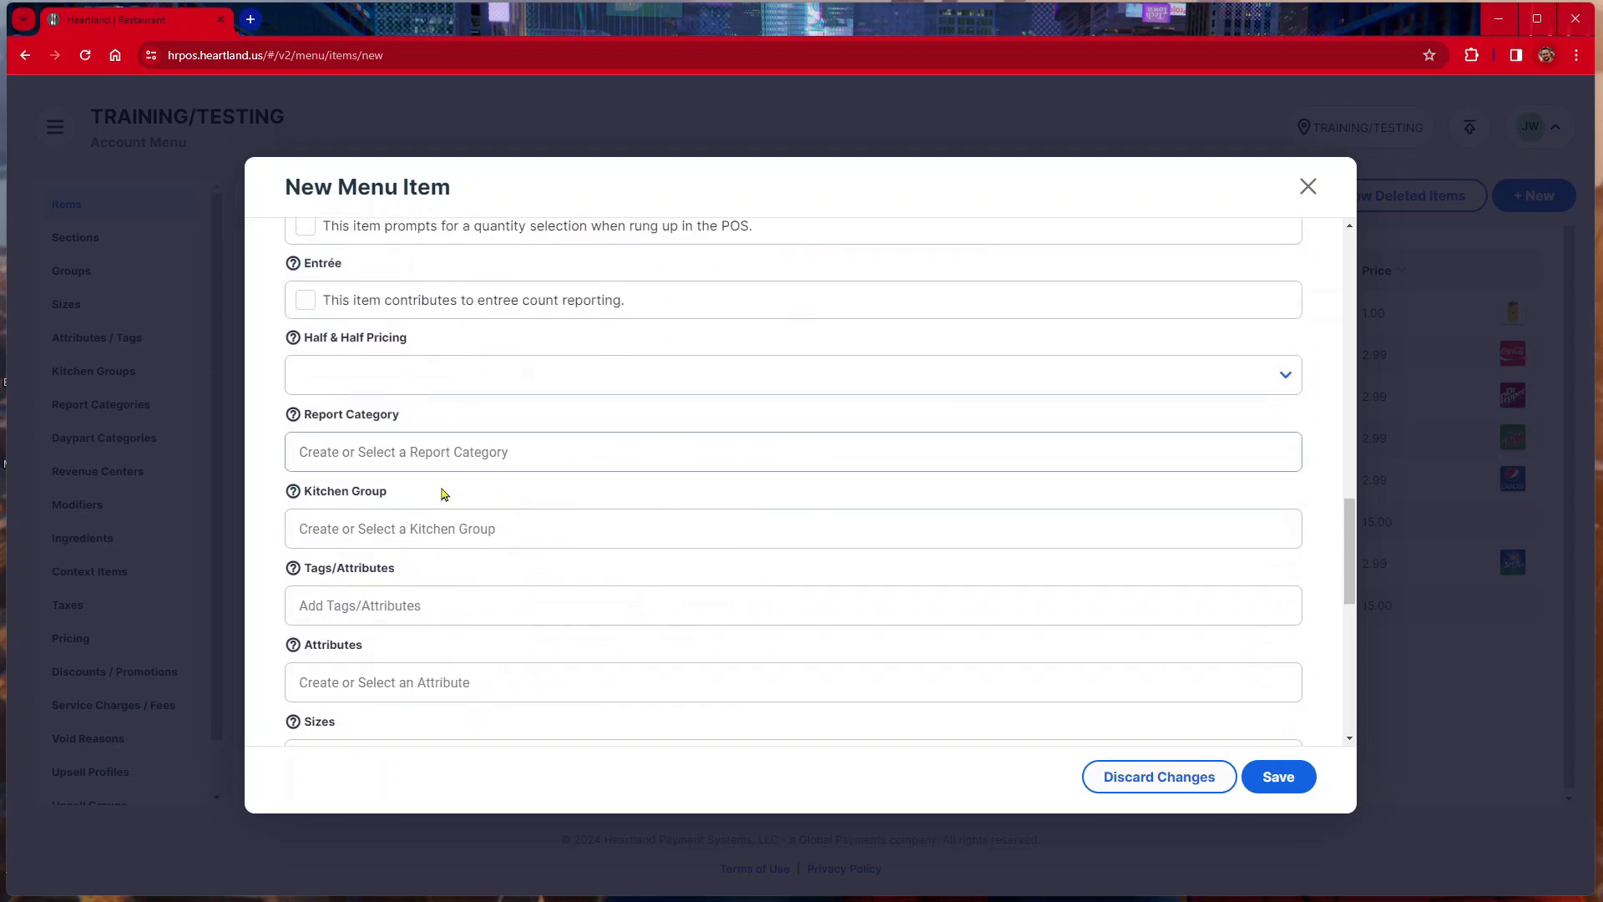
click(426, 536)
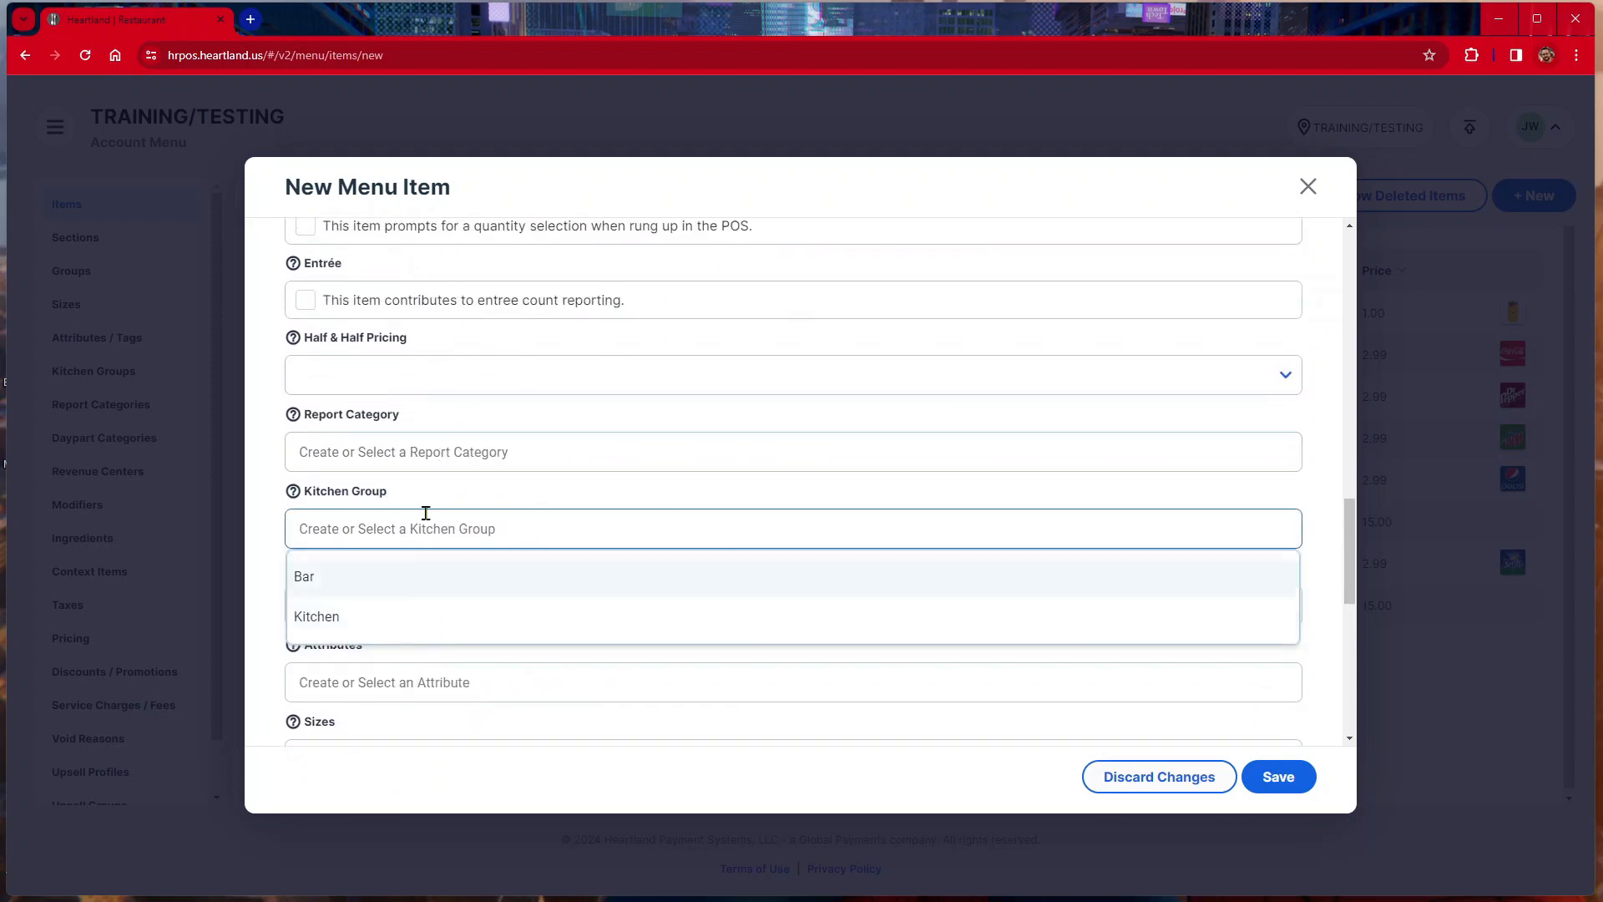
click(423, 622)
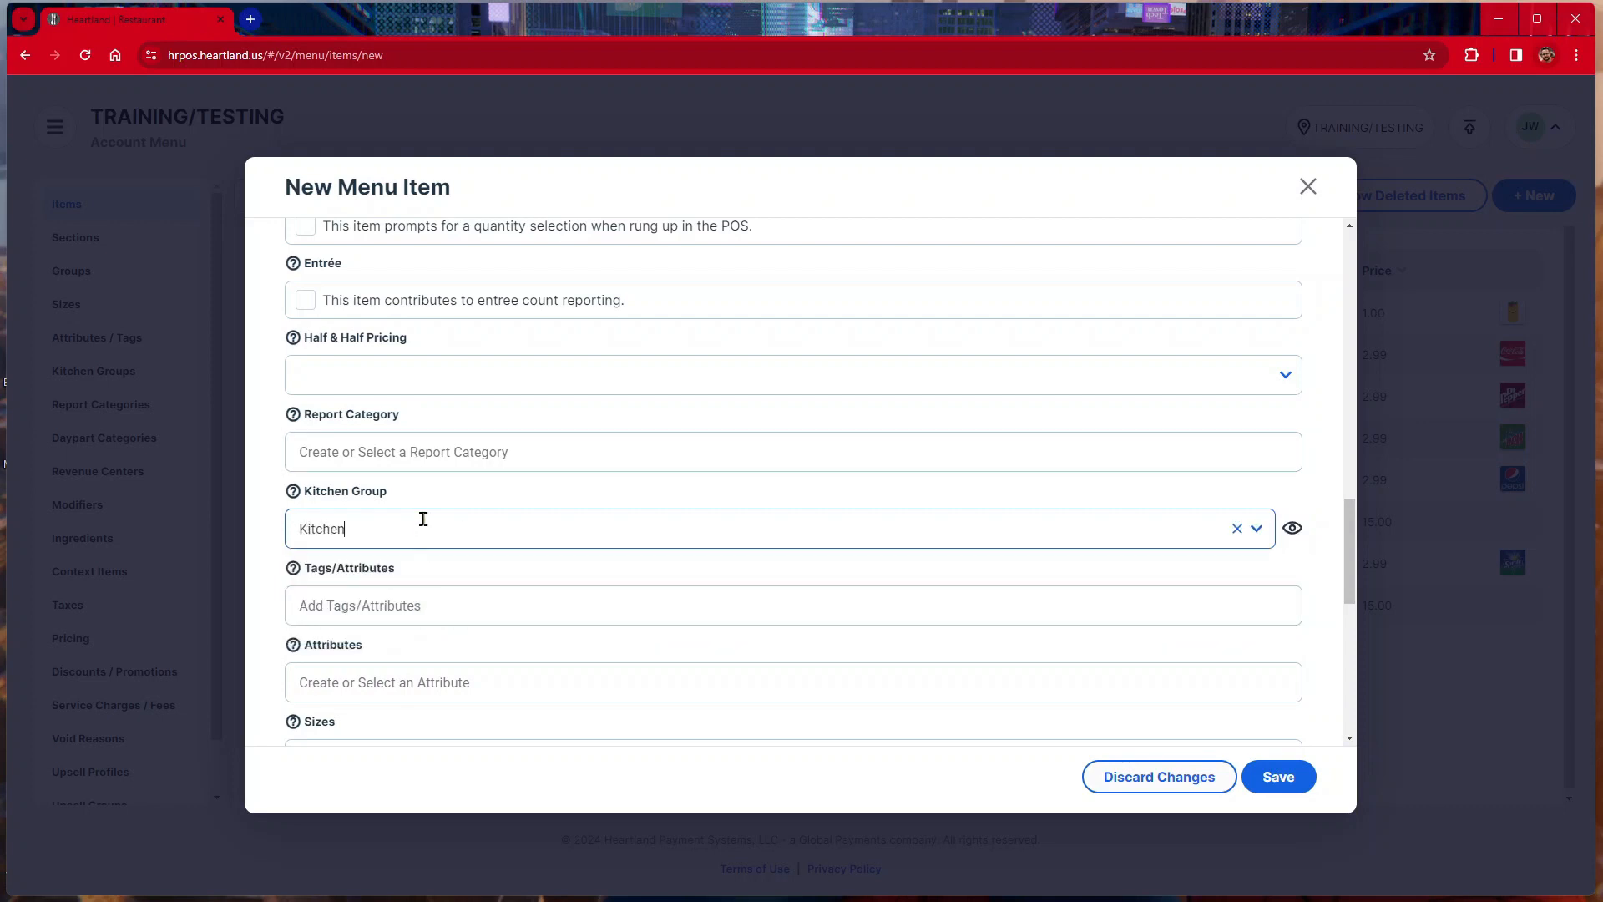
click(426, 454)
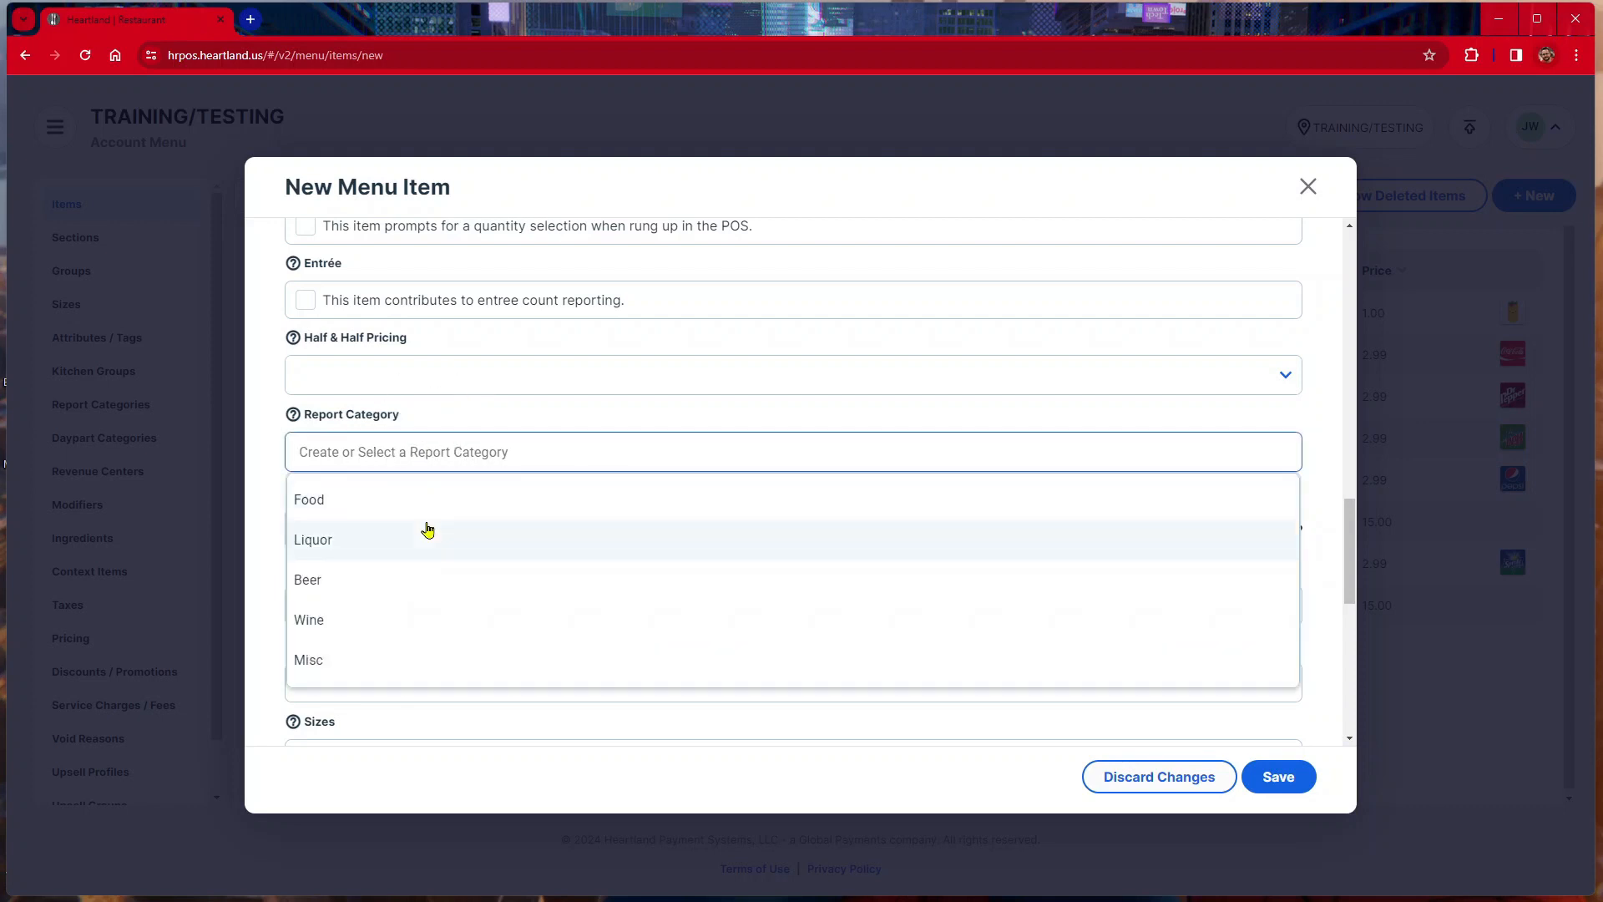
click(427, 511)
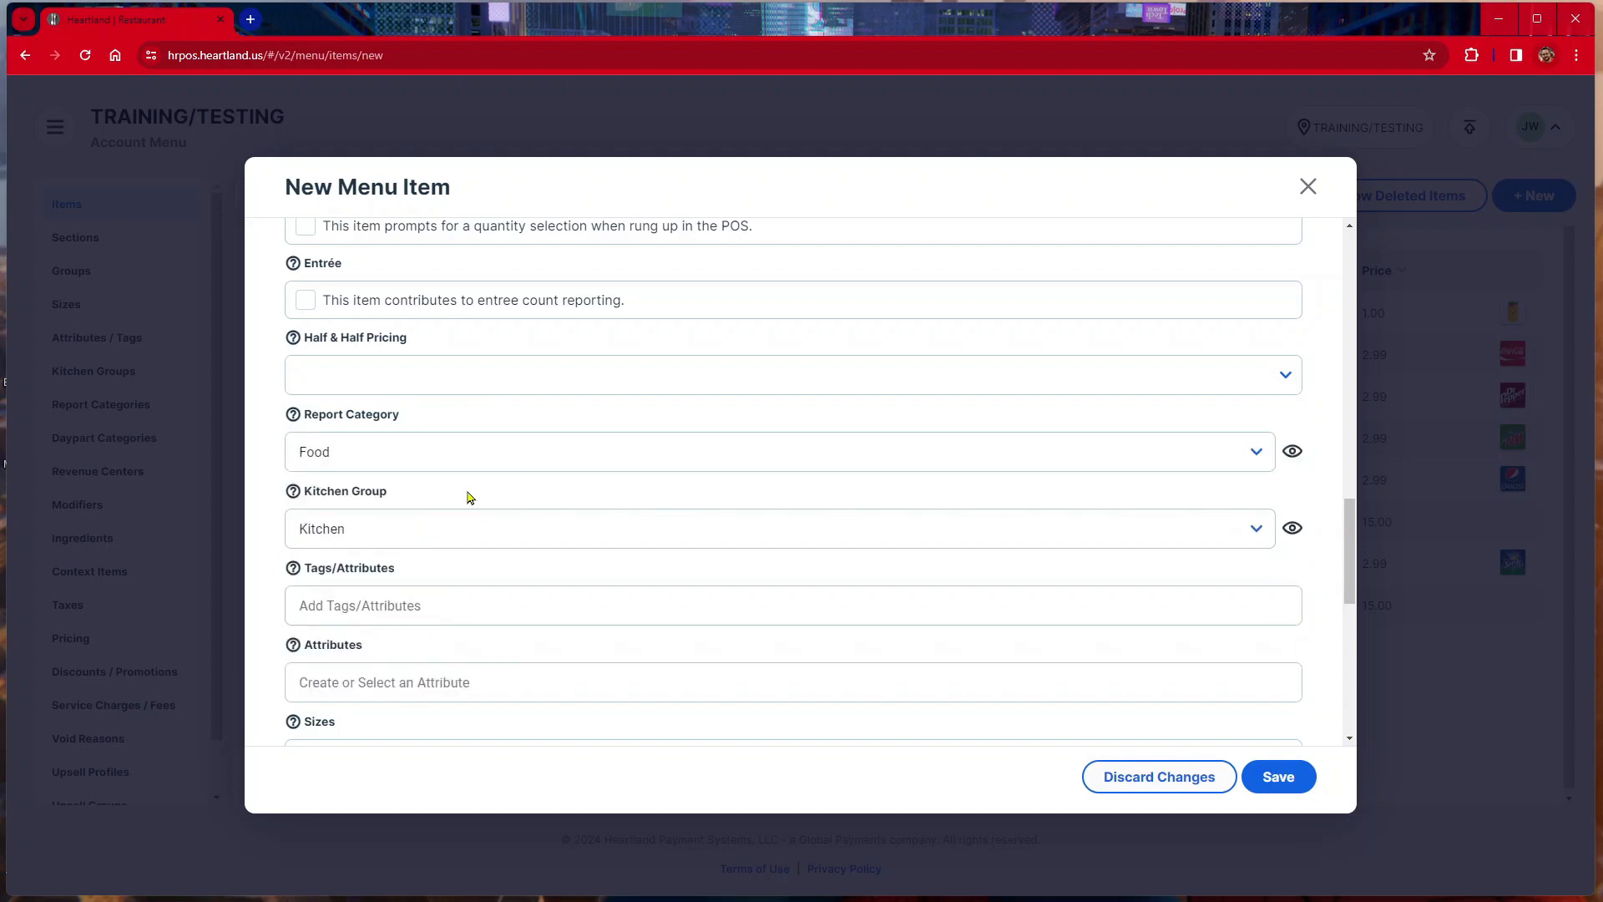
scroll(465, 498, down, 4)
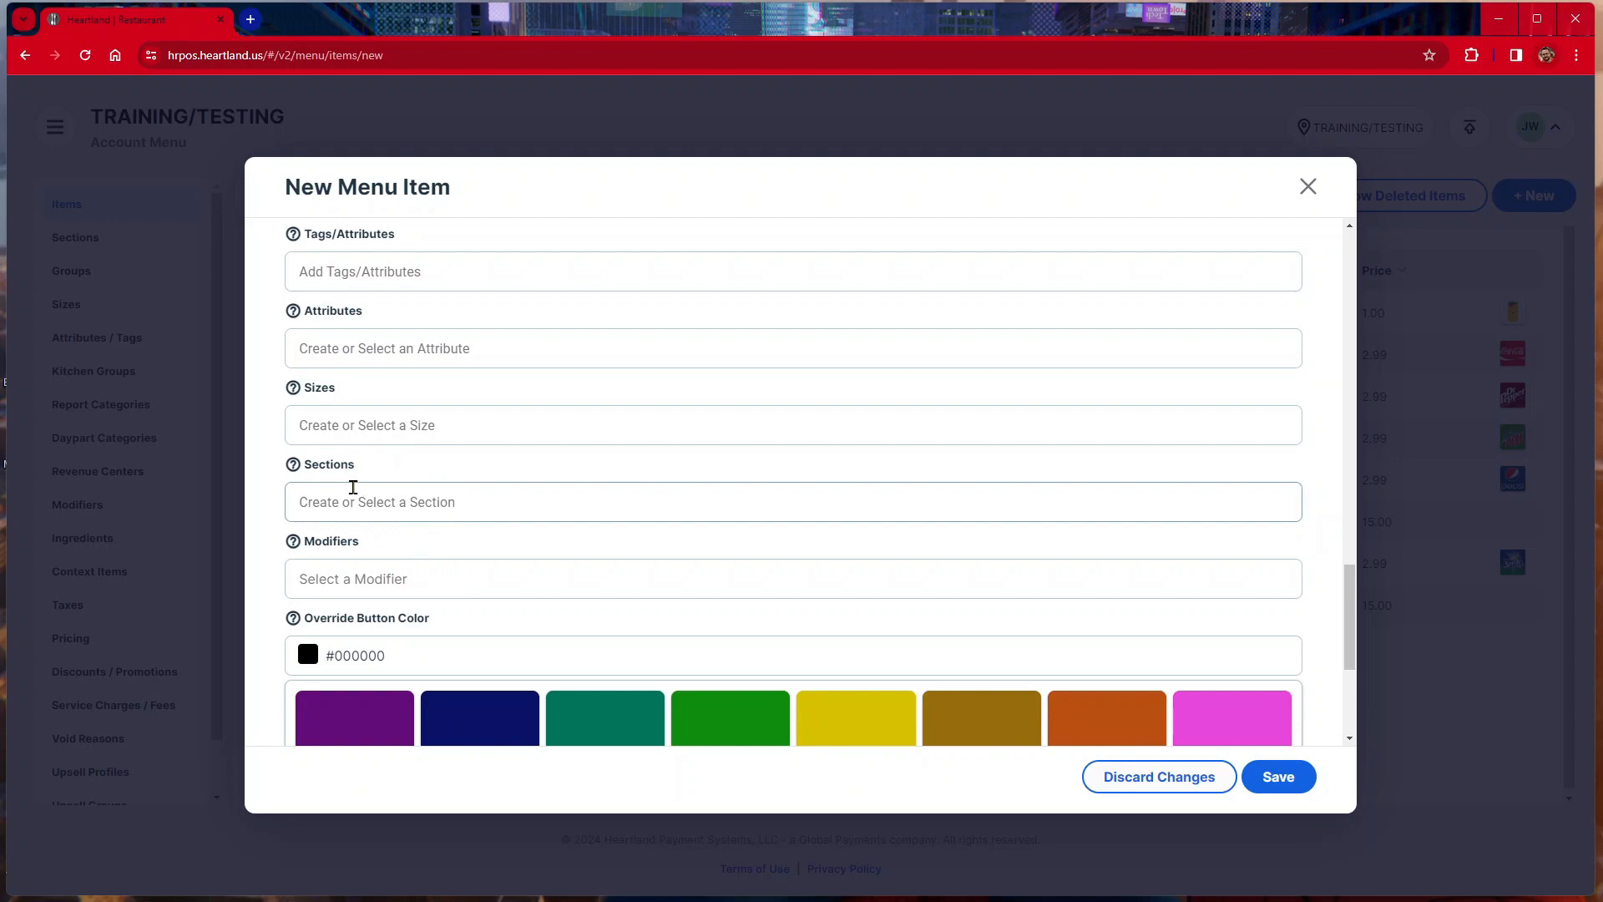
Add the "What dressing would you like?" modifier to the new SALAD menu item.
scroll(353, 487, down, 2)
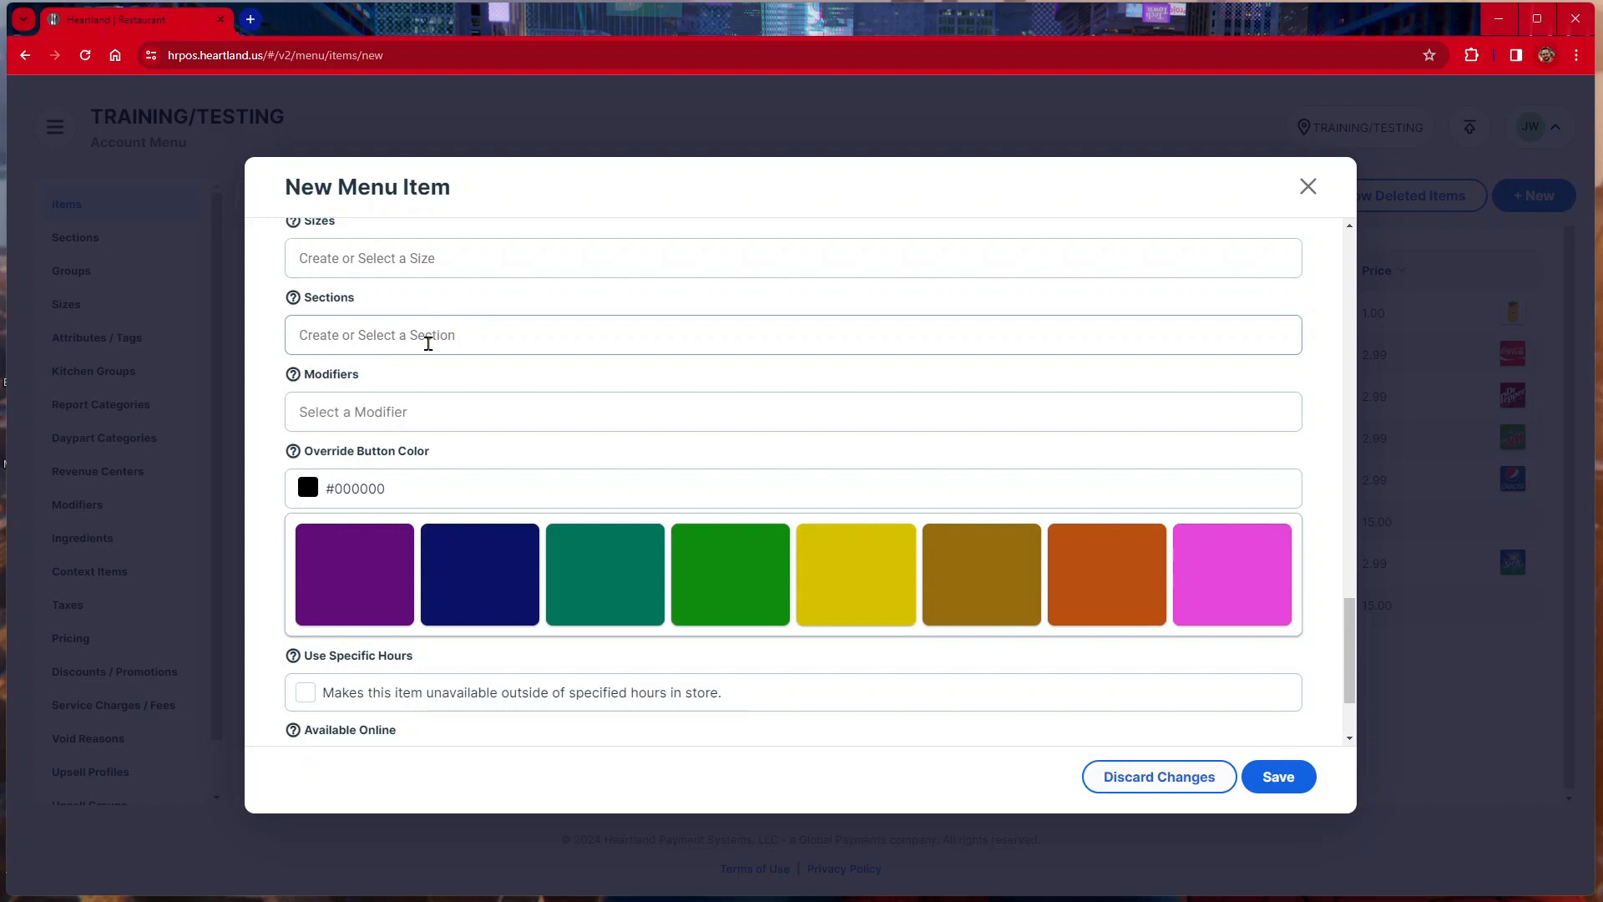
click(373, 427)
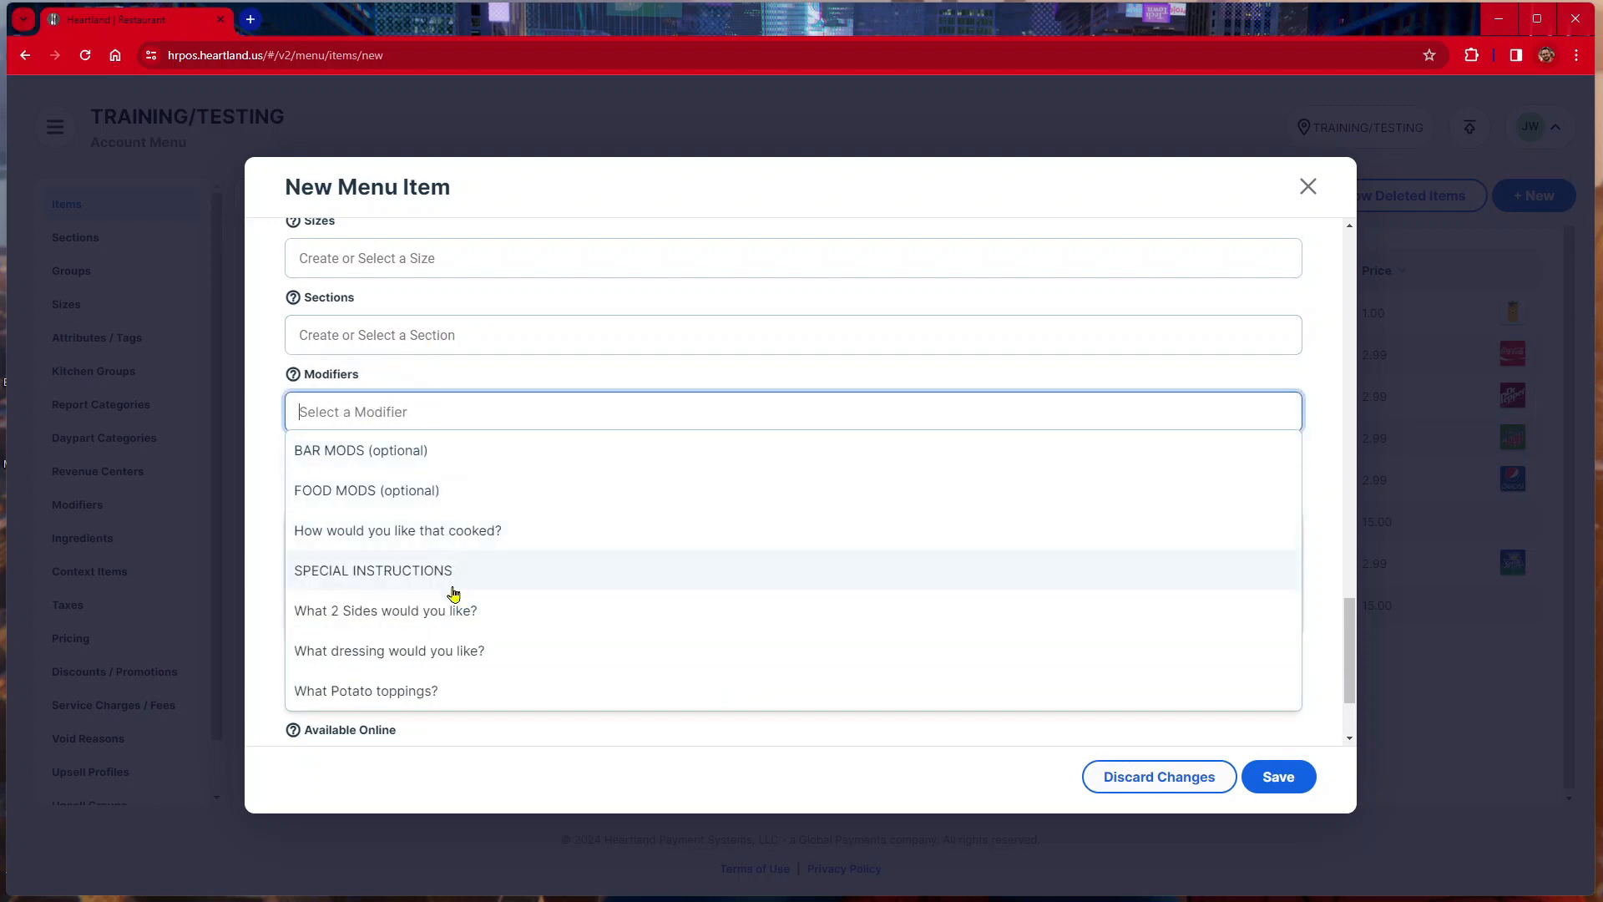
click(550, 660)
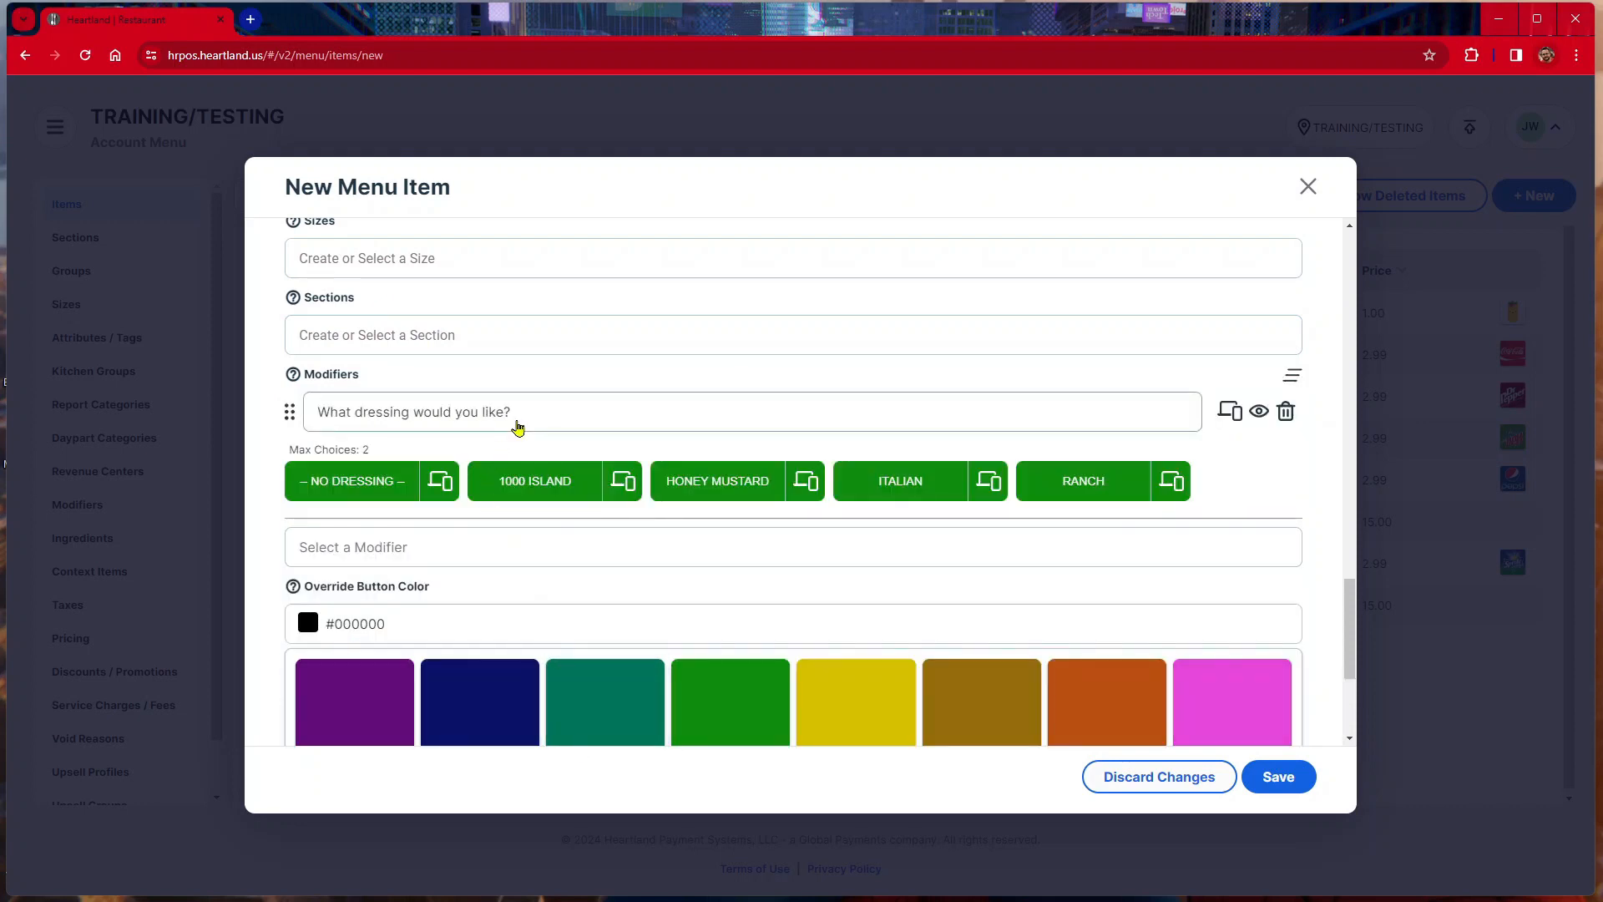
Override the SALAD item's button color with green #108D0E, then save and close the item.
scroll(536, 524, down, 3)
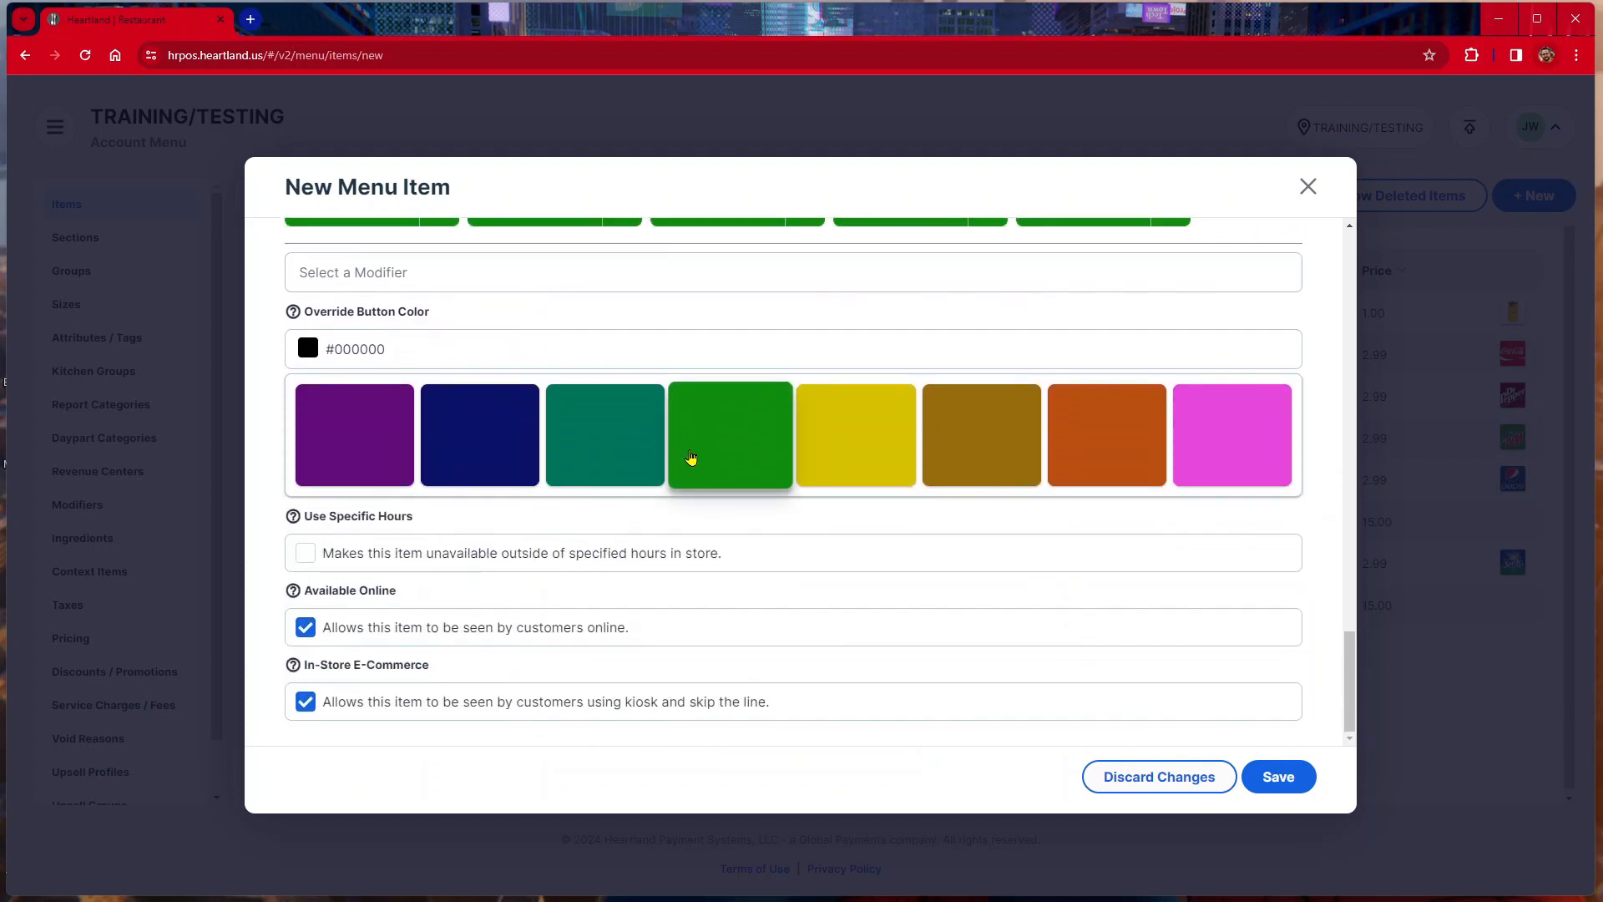
click(690, 457)
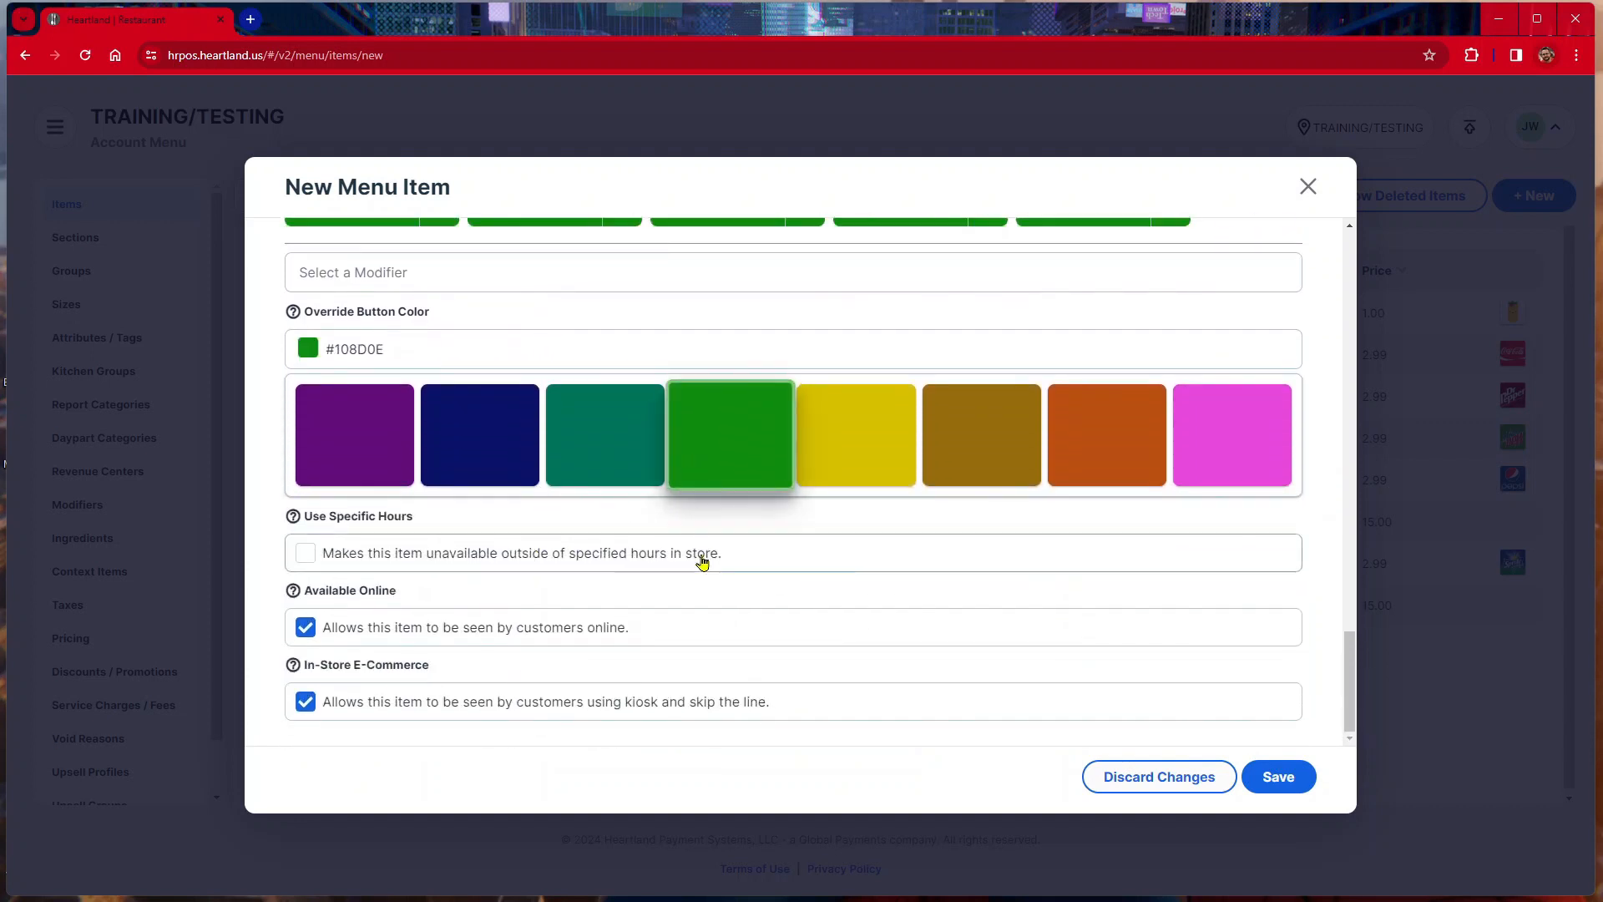
click(1292, 775)
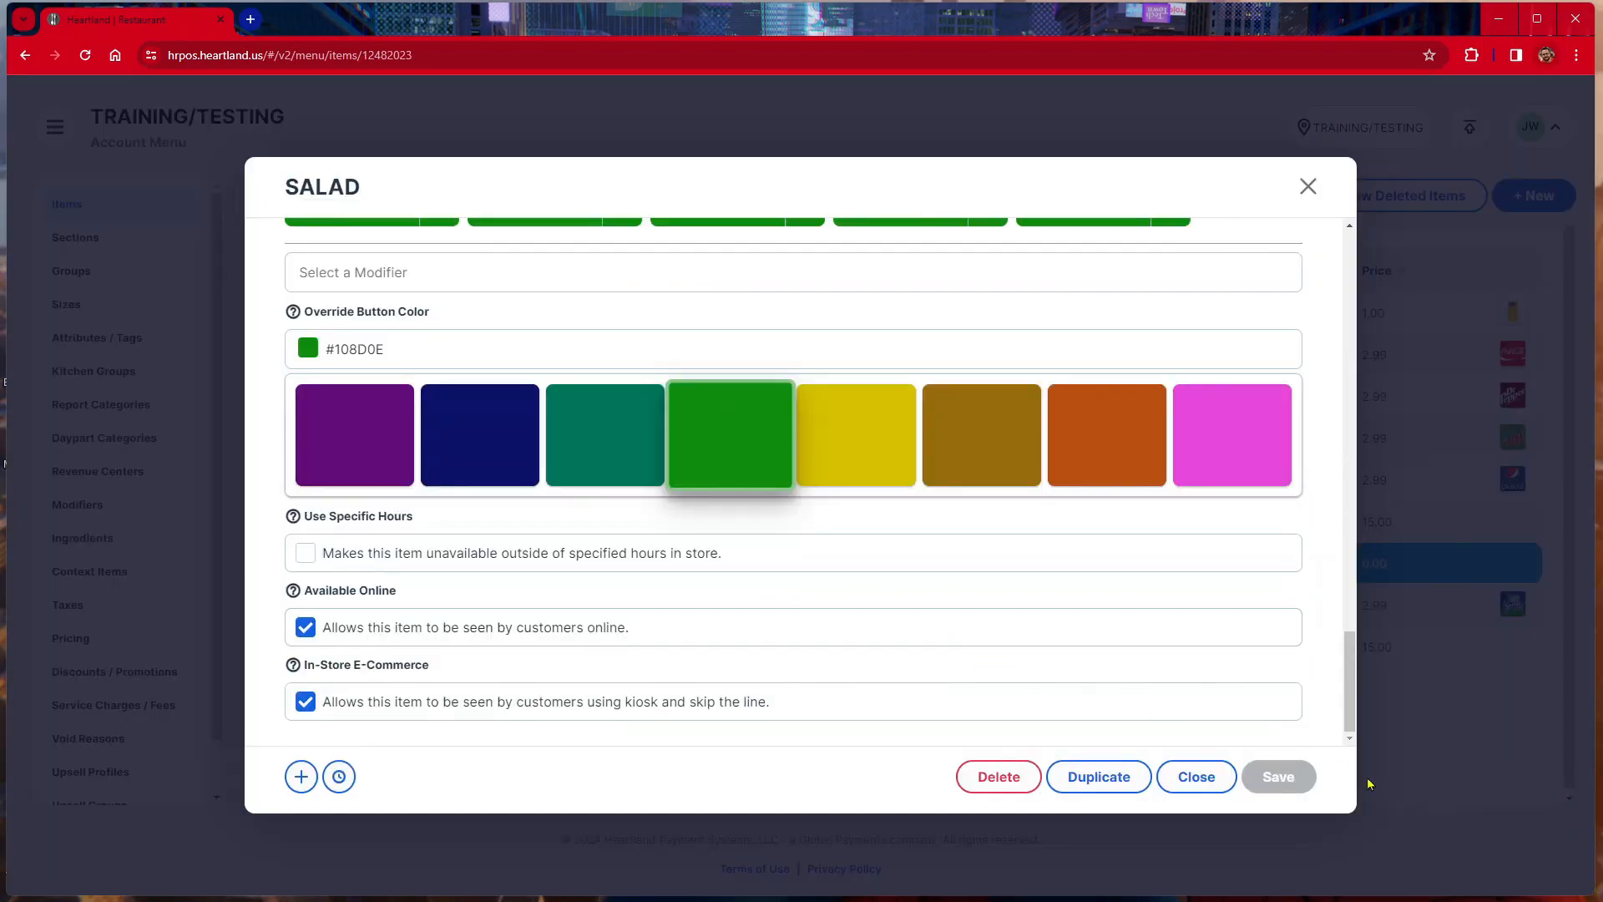
double_click(1286, 180)
click(1297, 185)
click(1310, 187)
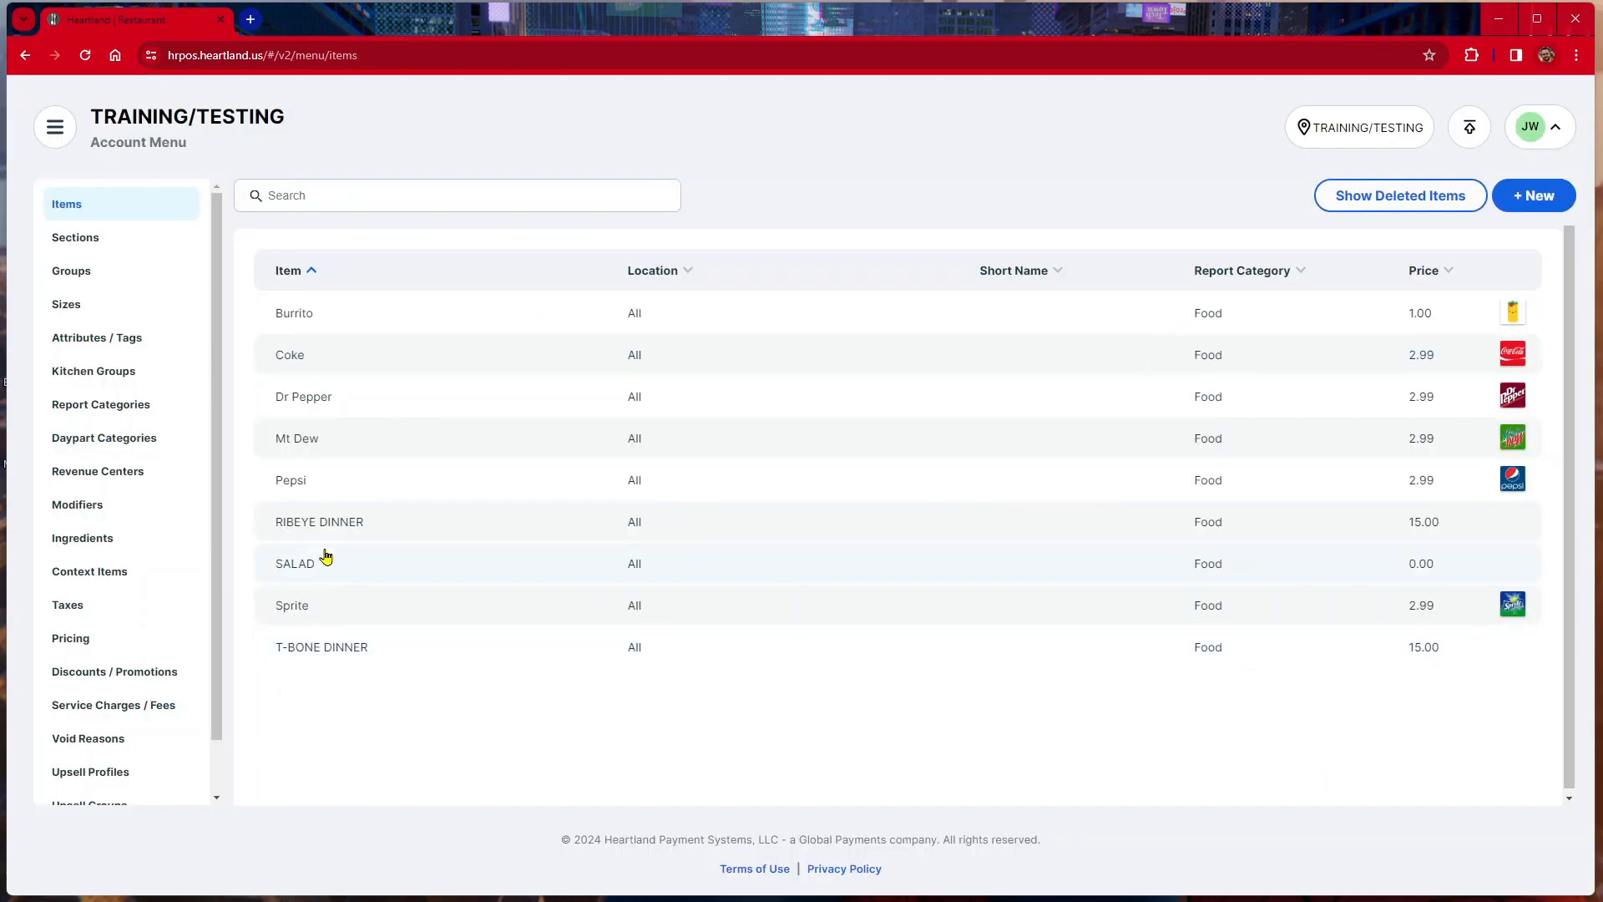
Search the ingredients for SAL and open the SALAD ingredient.
click(104, 544)
scroll(414, 590, down, 5)
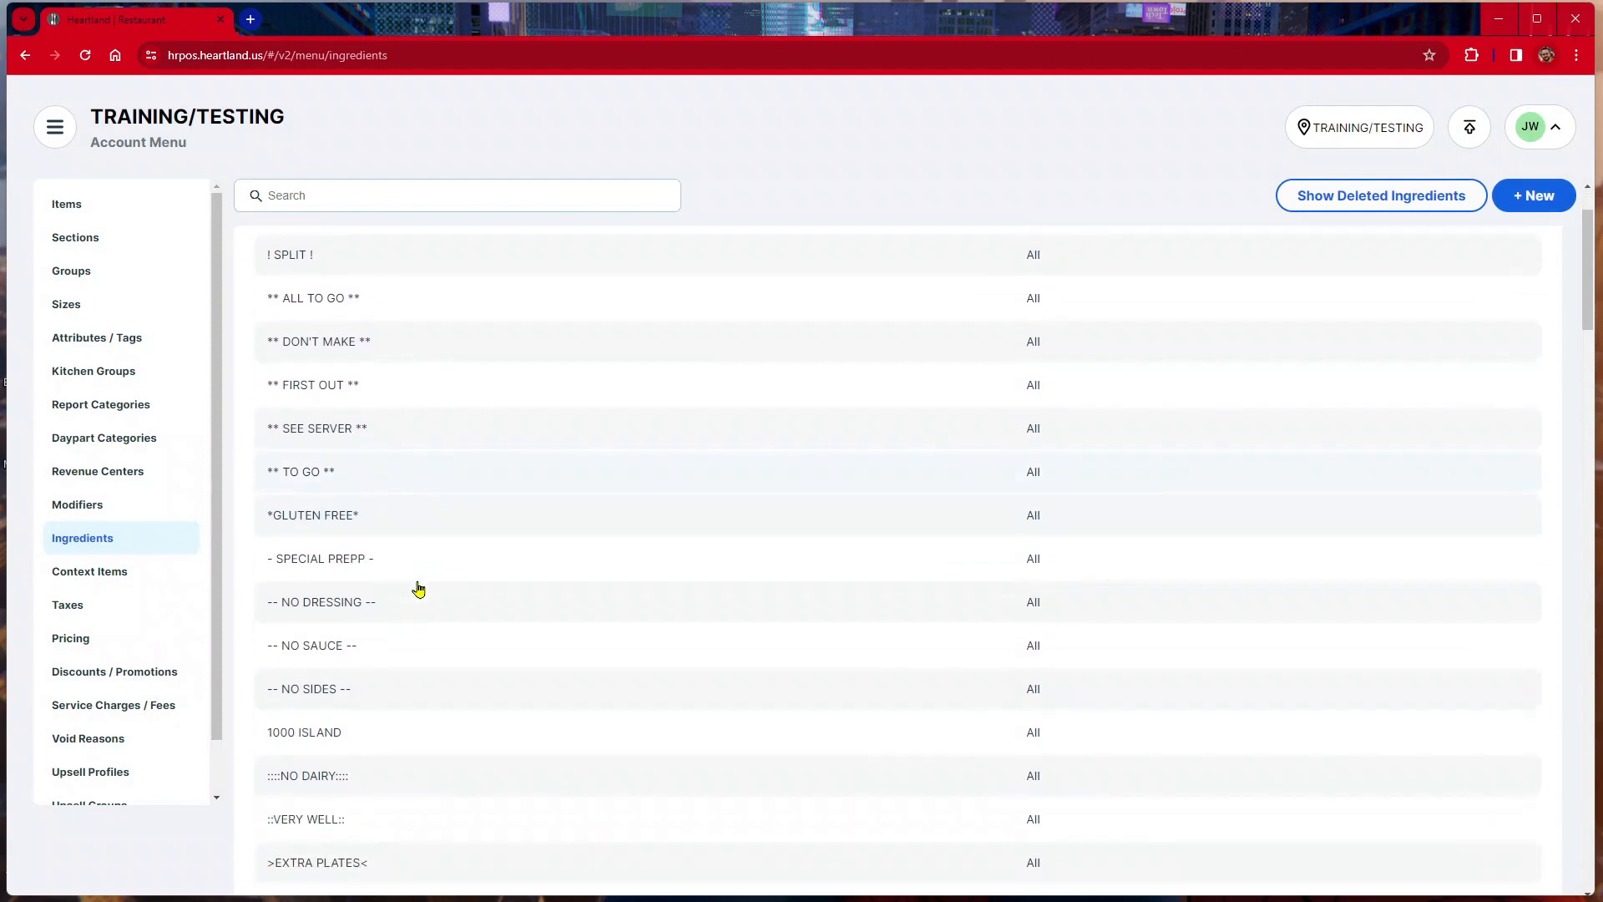
scroll(420, 584, down, 4)
click(376, 194)
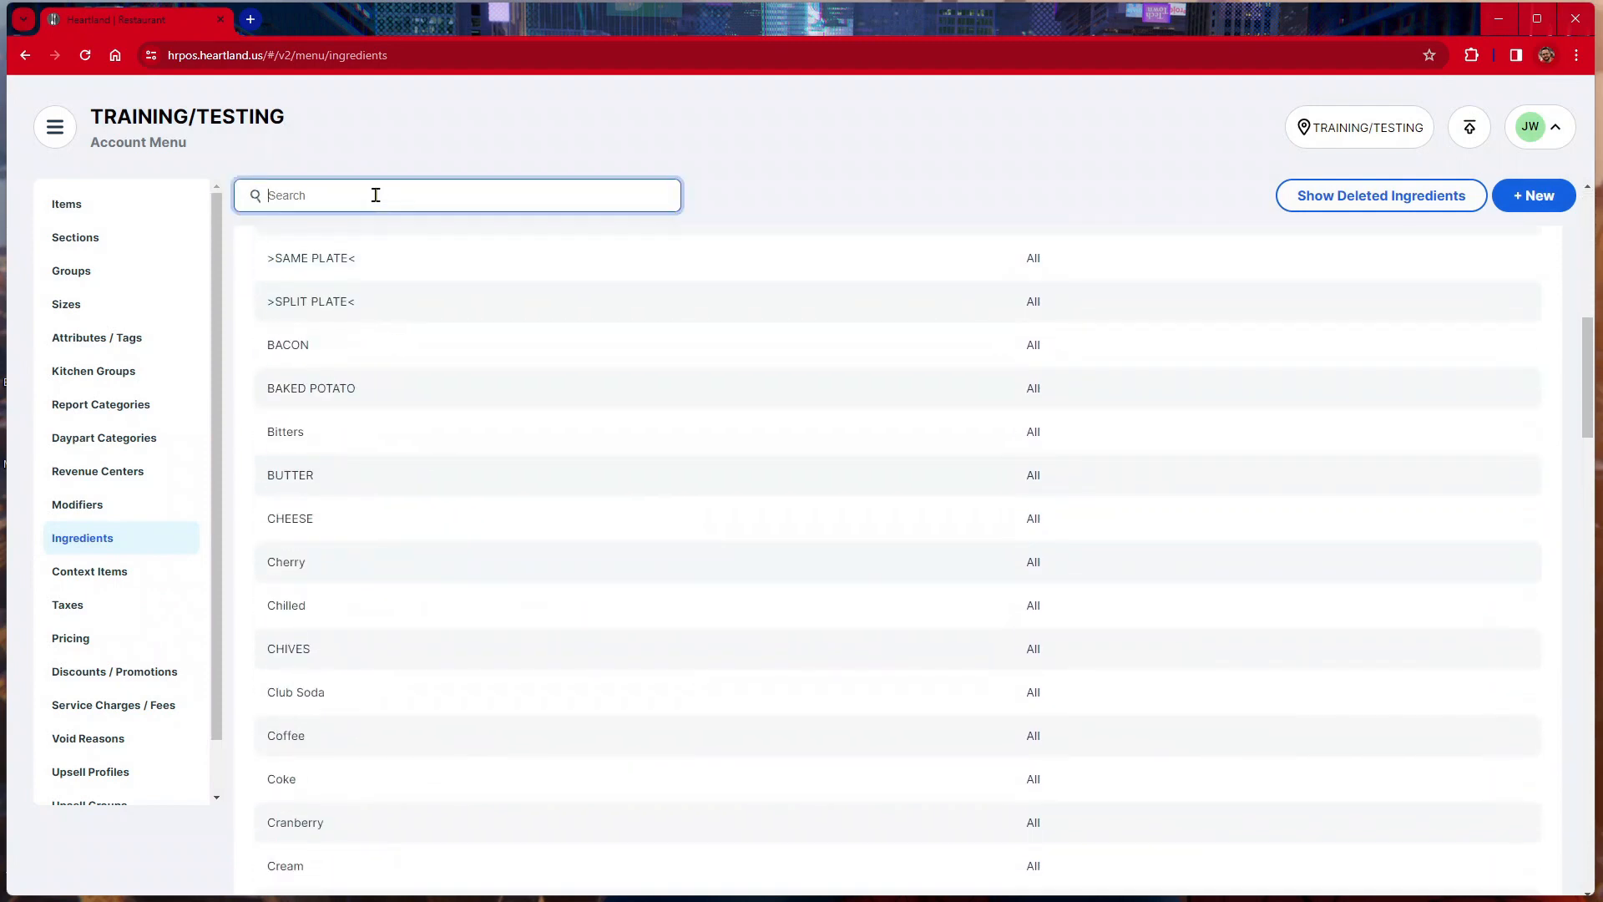
text(SAL)
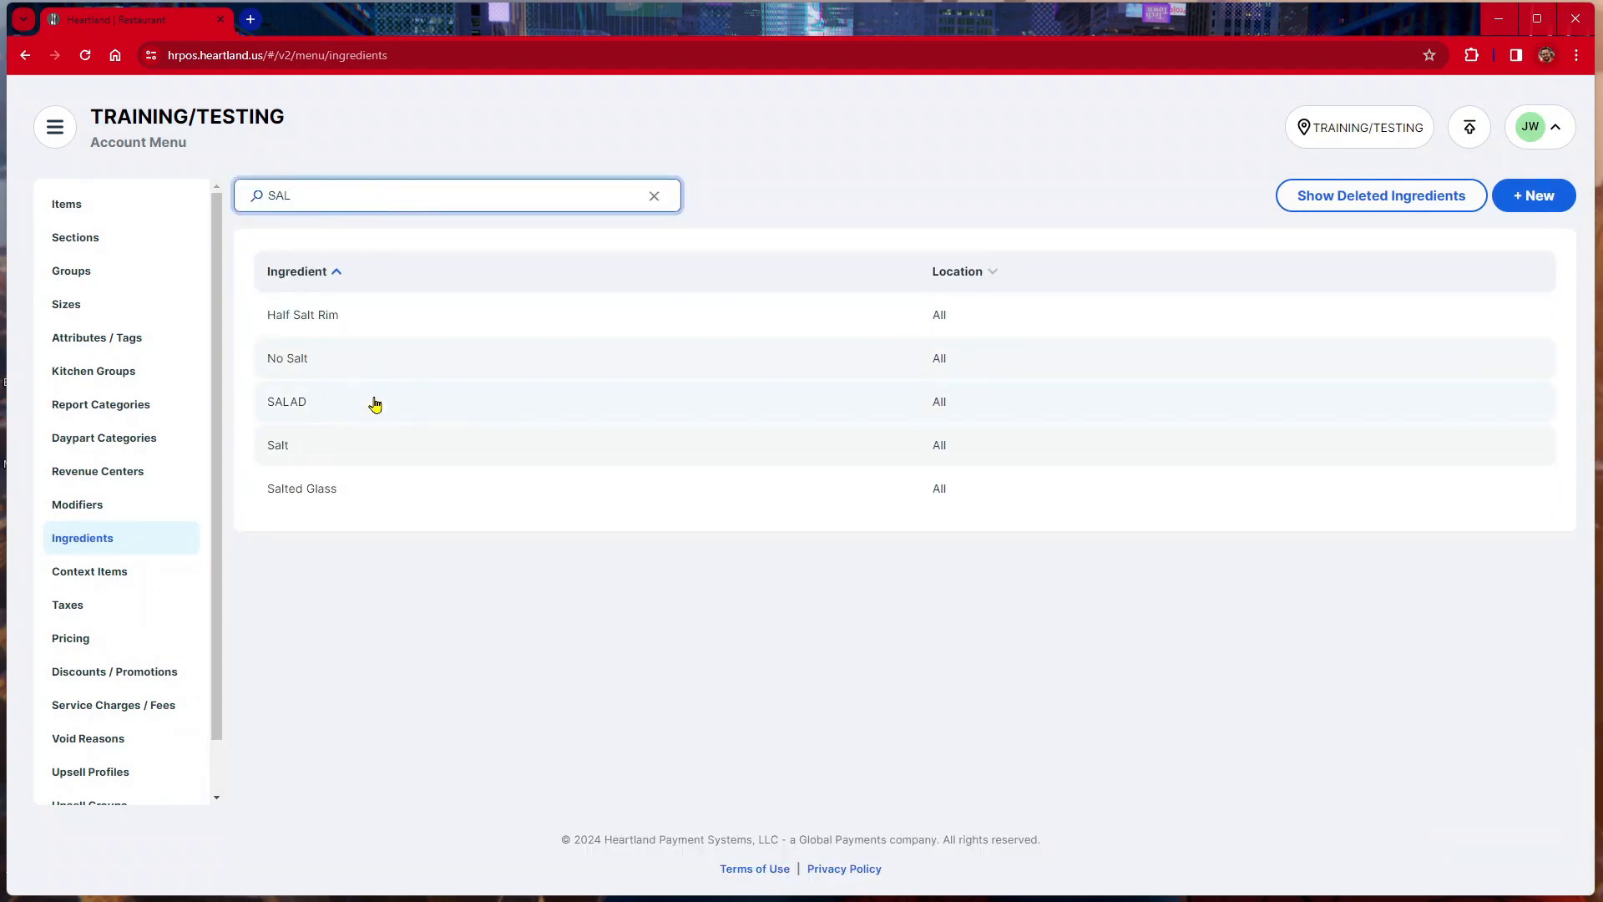
click(314, 413)
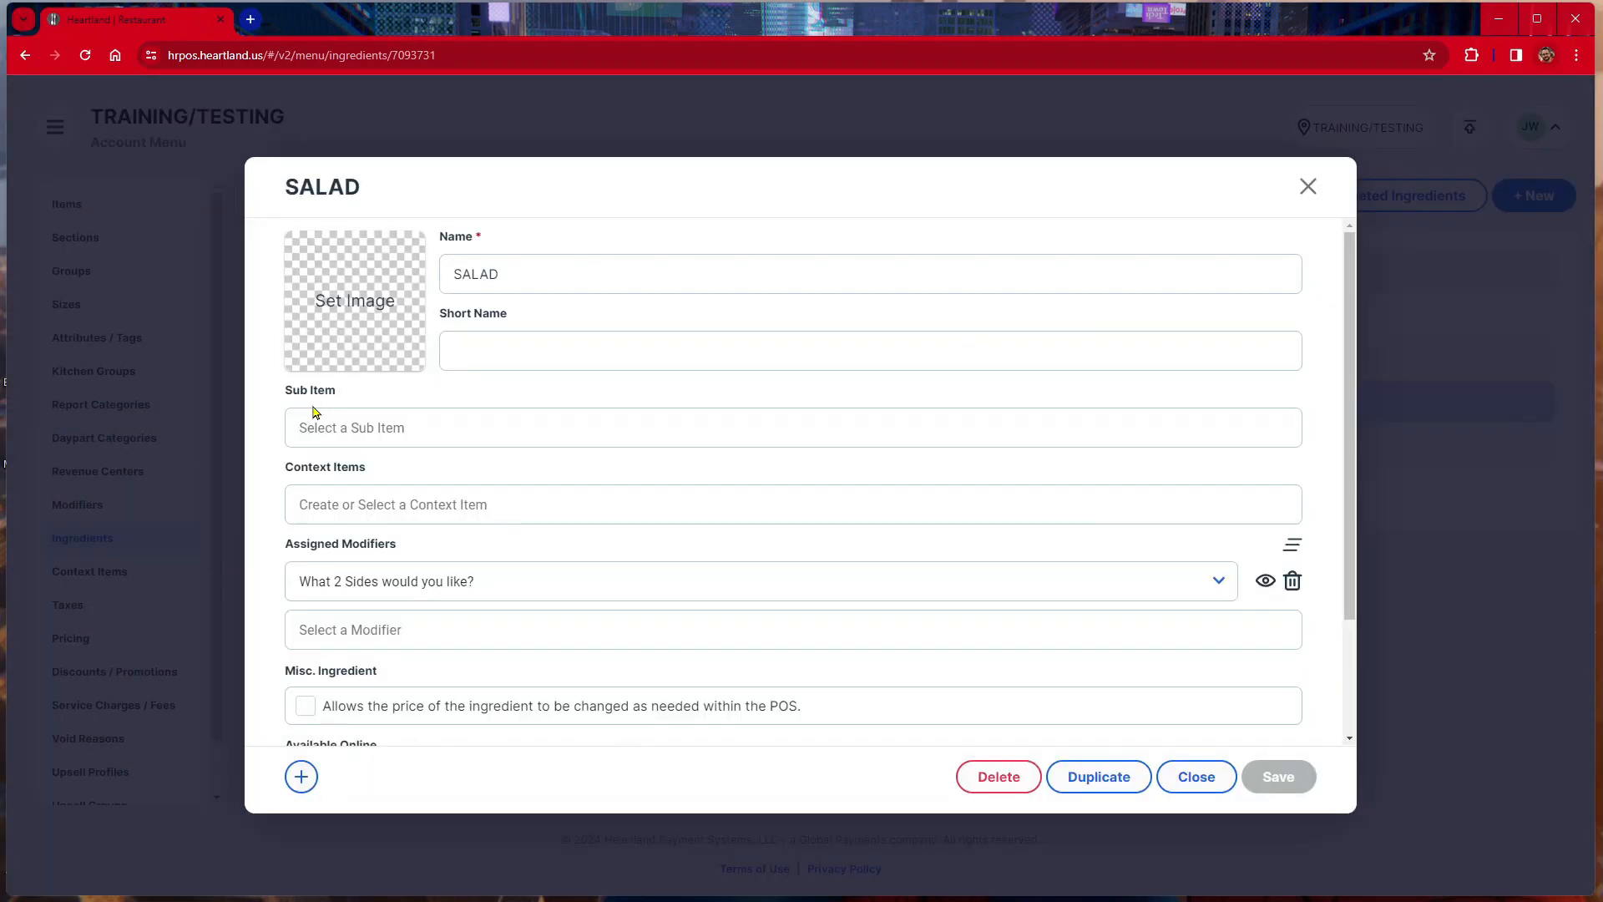
Save the SALAD ingredient with the SALAD menu item as its sub item and publish the changes for the location.
click(418, 429)
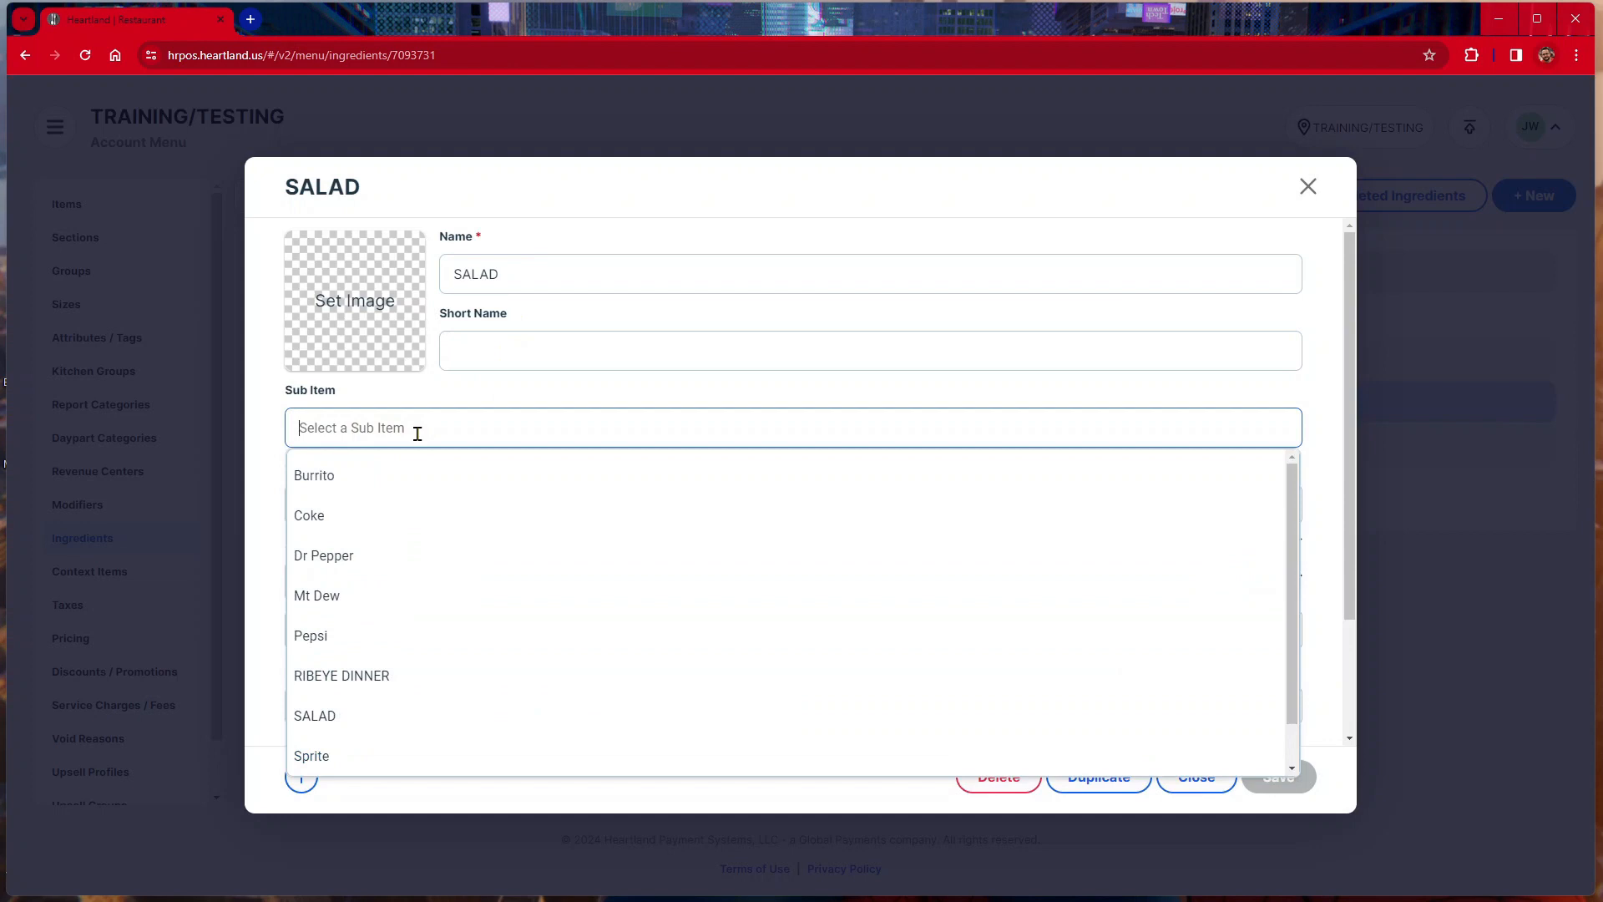
click(414, 720)
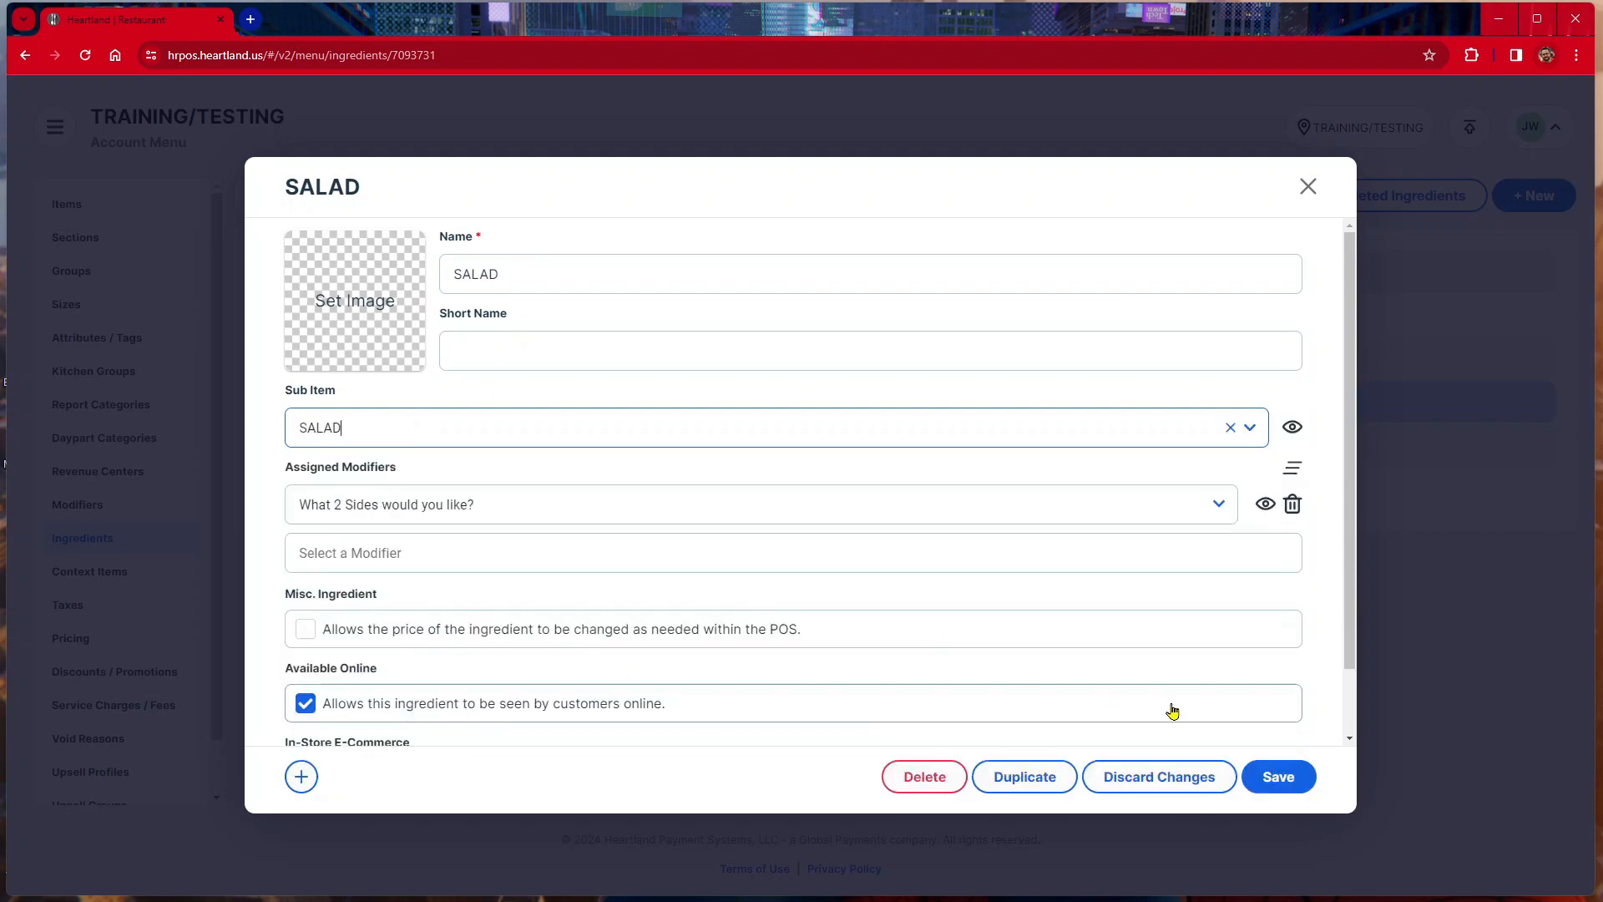
click(1277, 776)
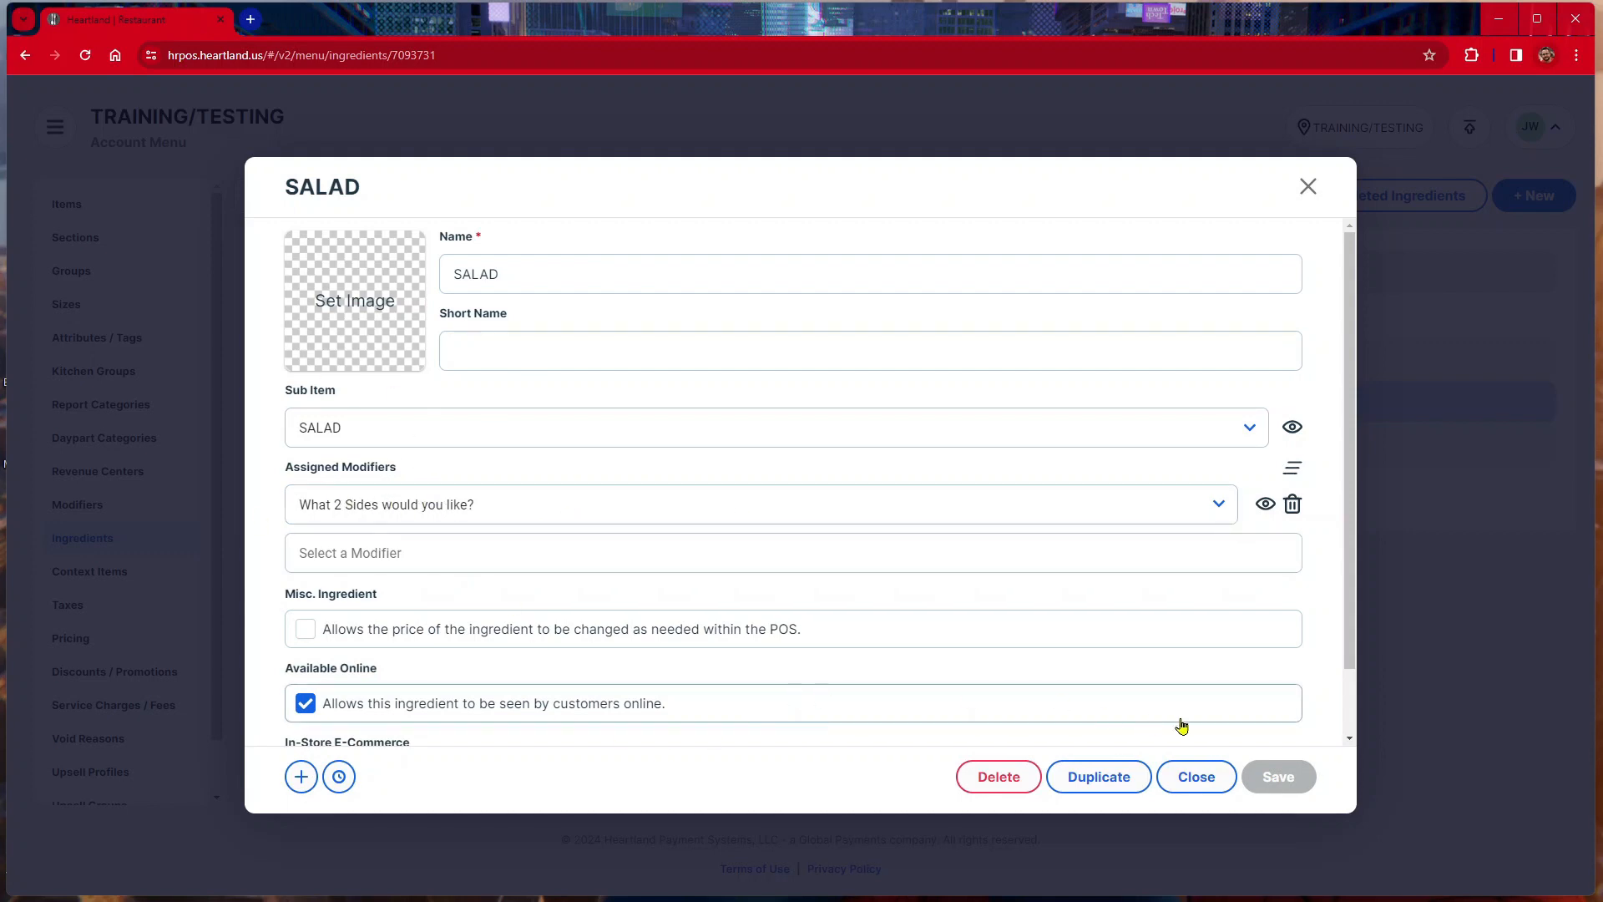
click(1193, 773)
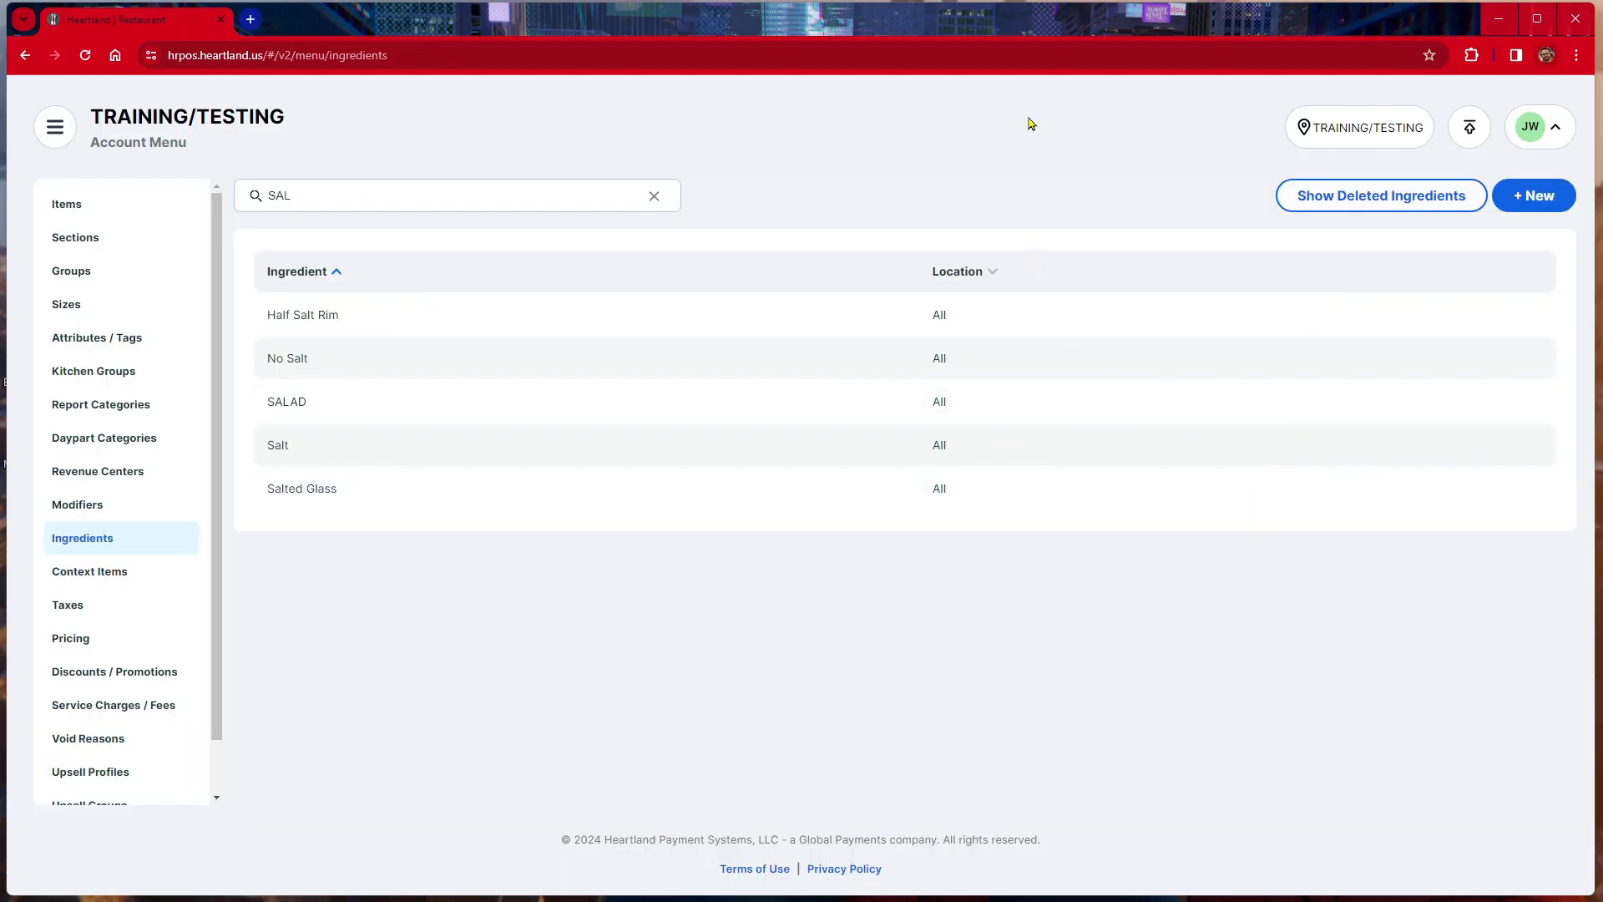
click(1472, 133)
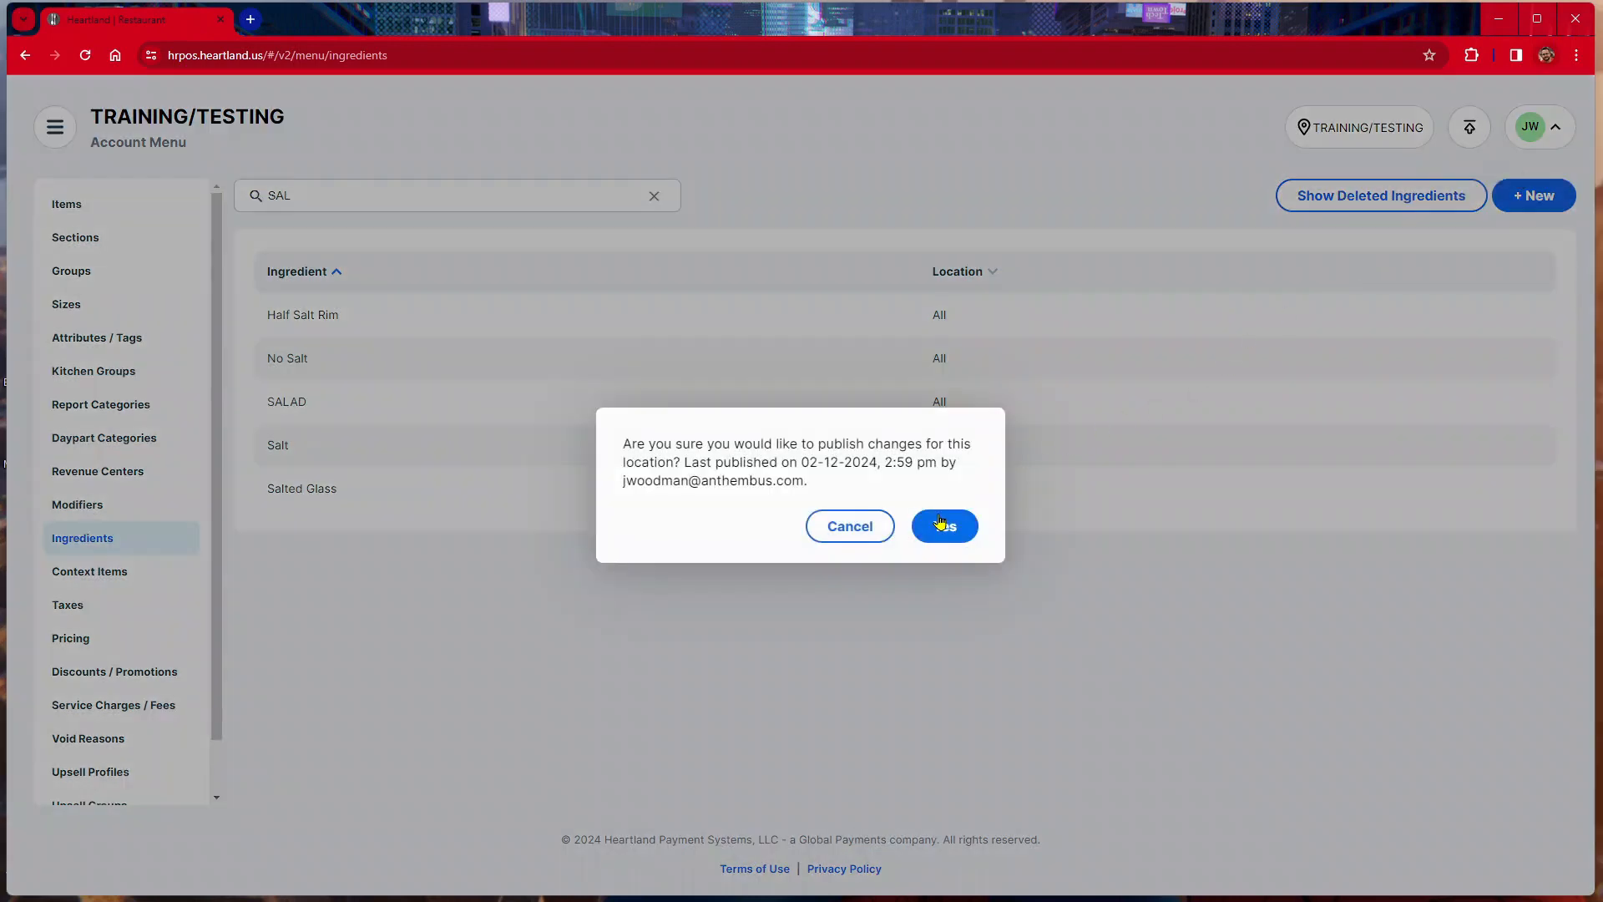
click(941, 525)
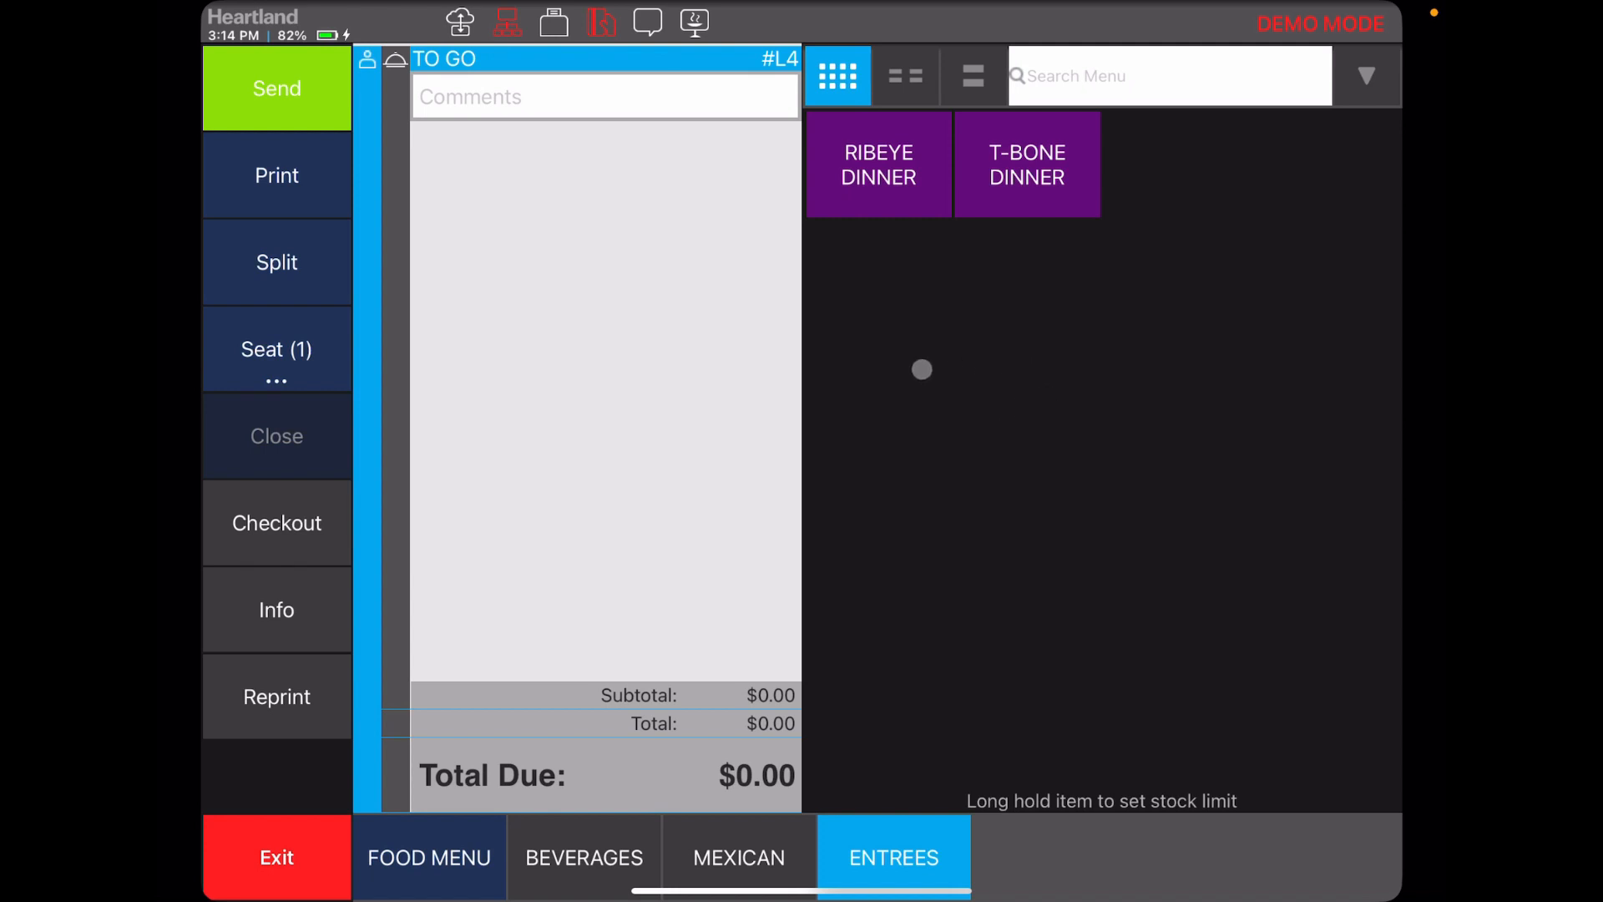
In the Heartland POS, order a RIBEYE DINNER cooked MEDIUM RARE with GREEN BEANS and a SALAD with 1000 ISLAND dressing.
click(890, 185)
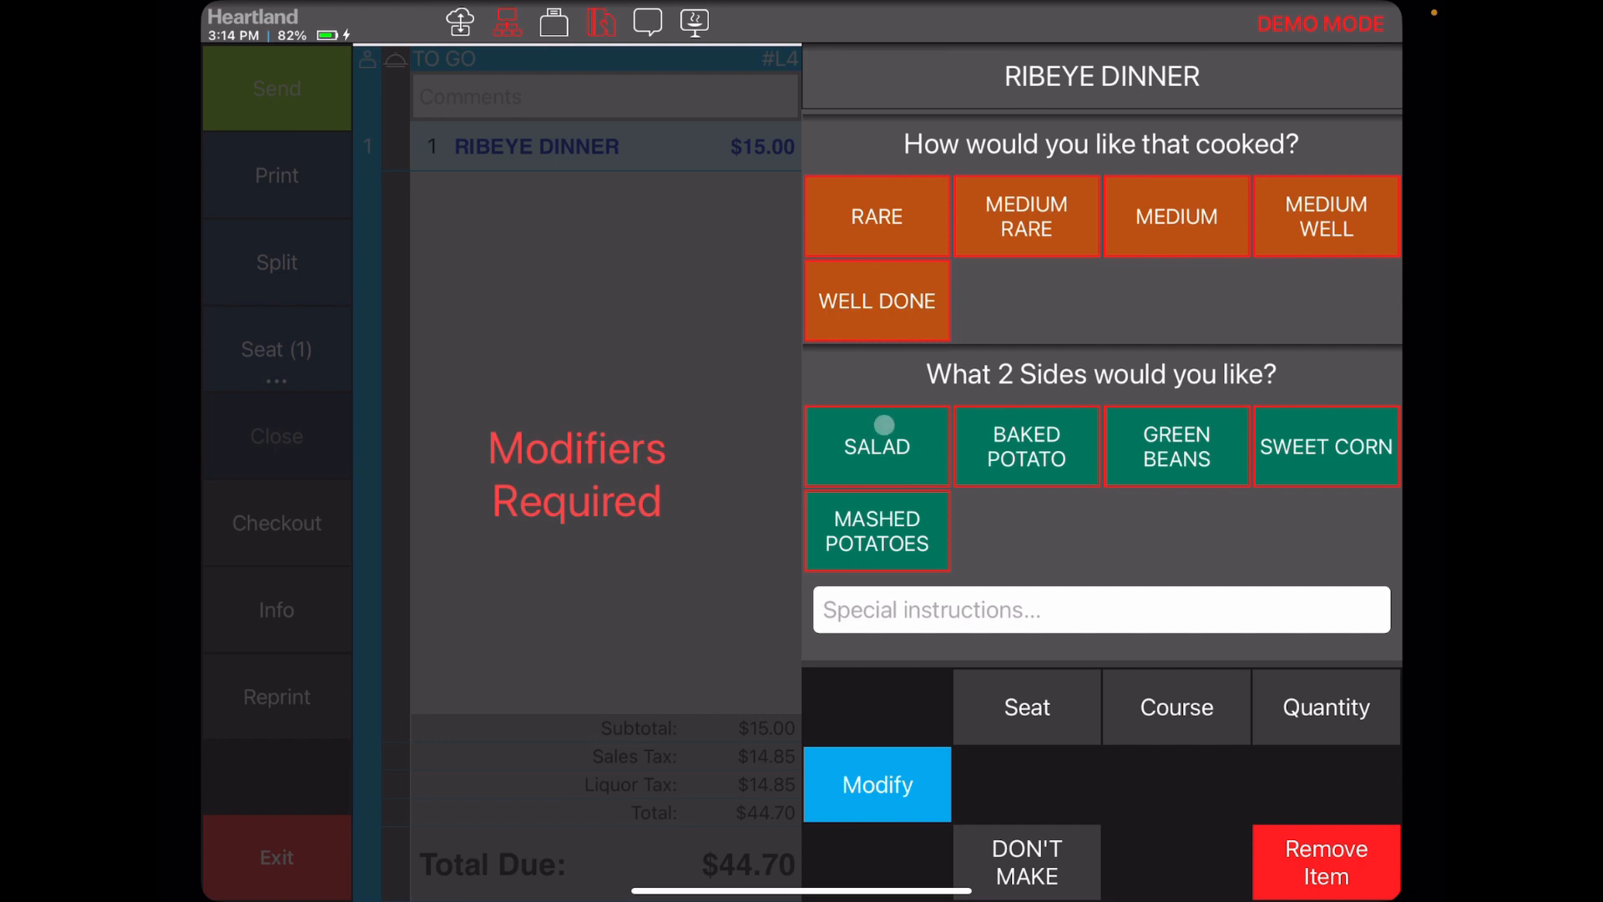
click(988, 230)
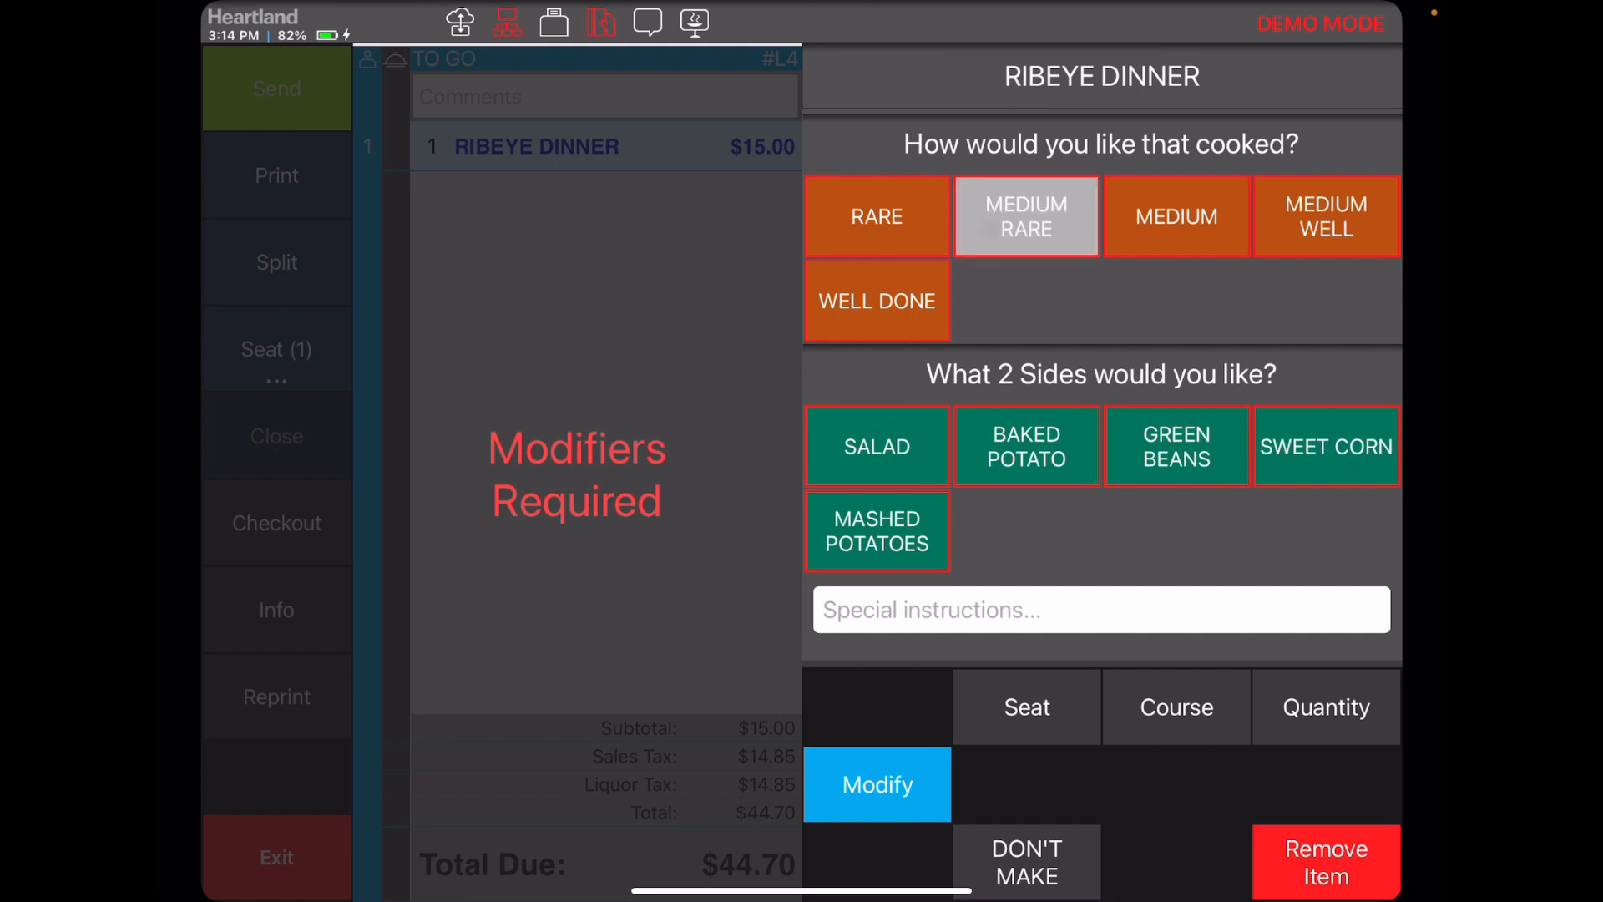
click(1119, 430)
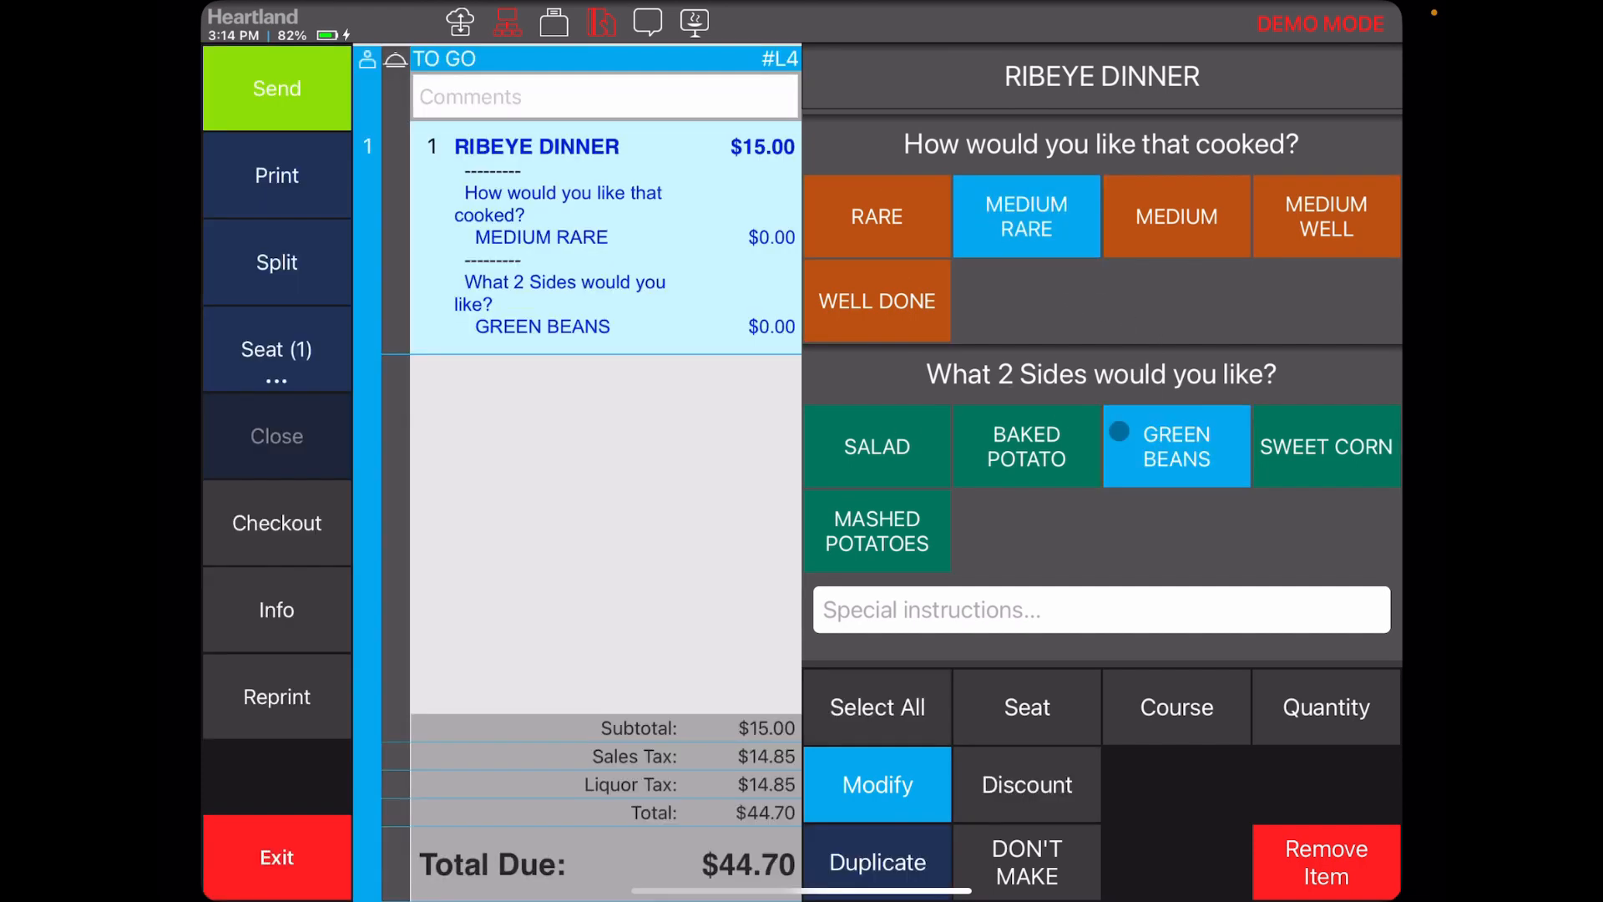
click(903, 436)
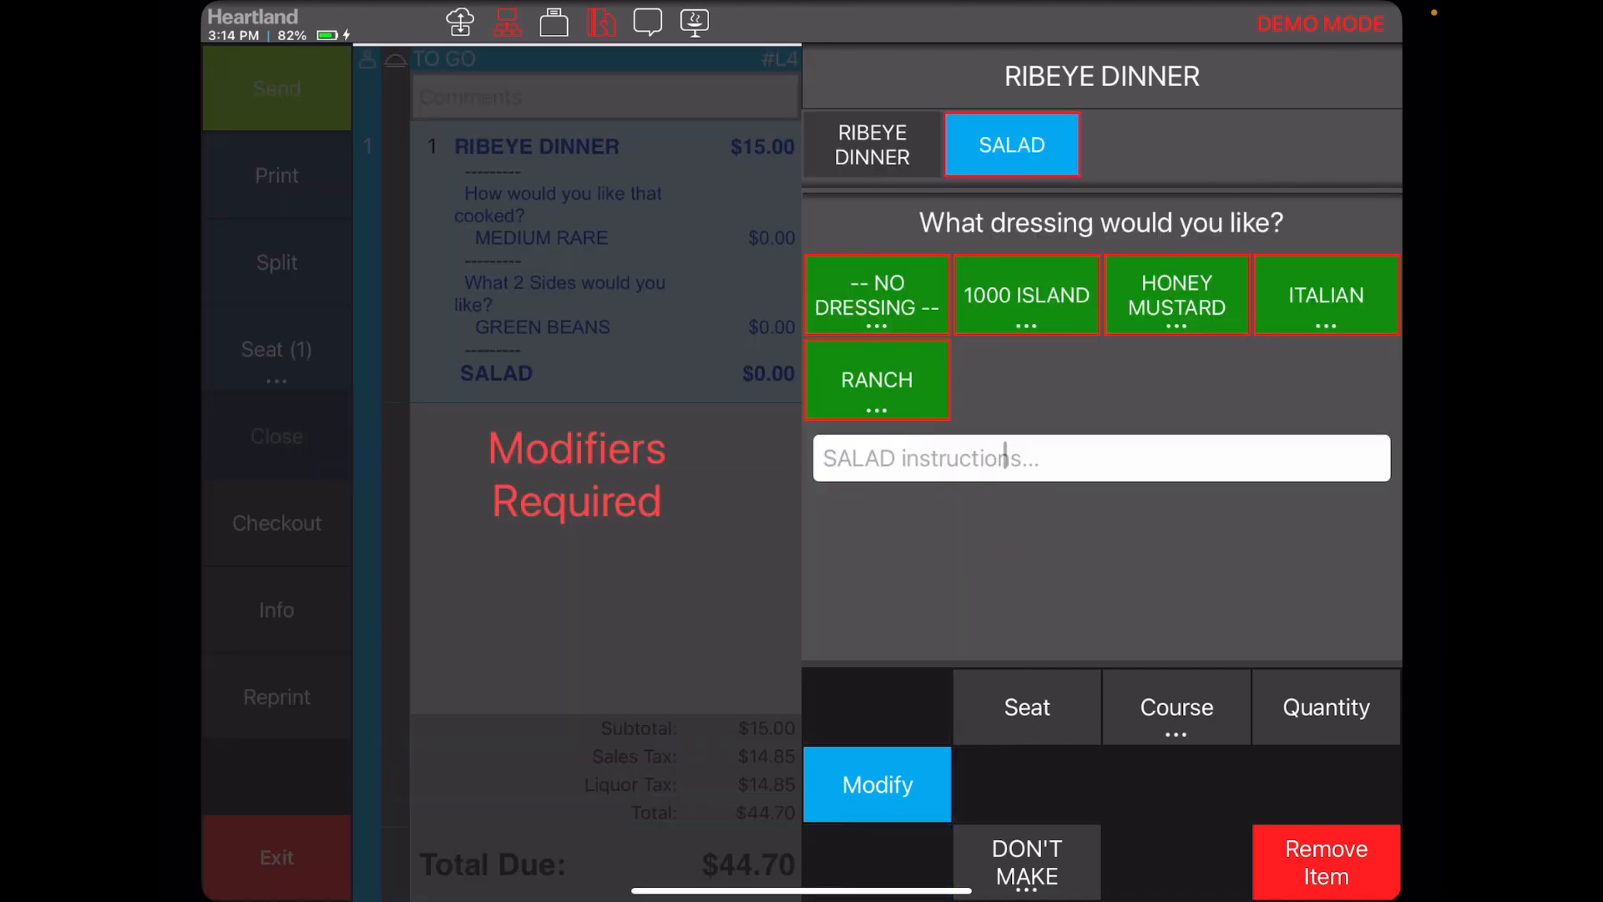
click(1026, 306)
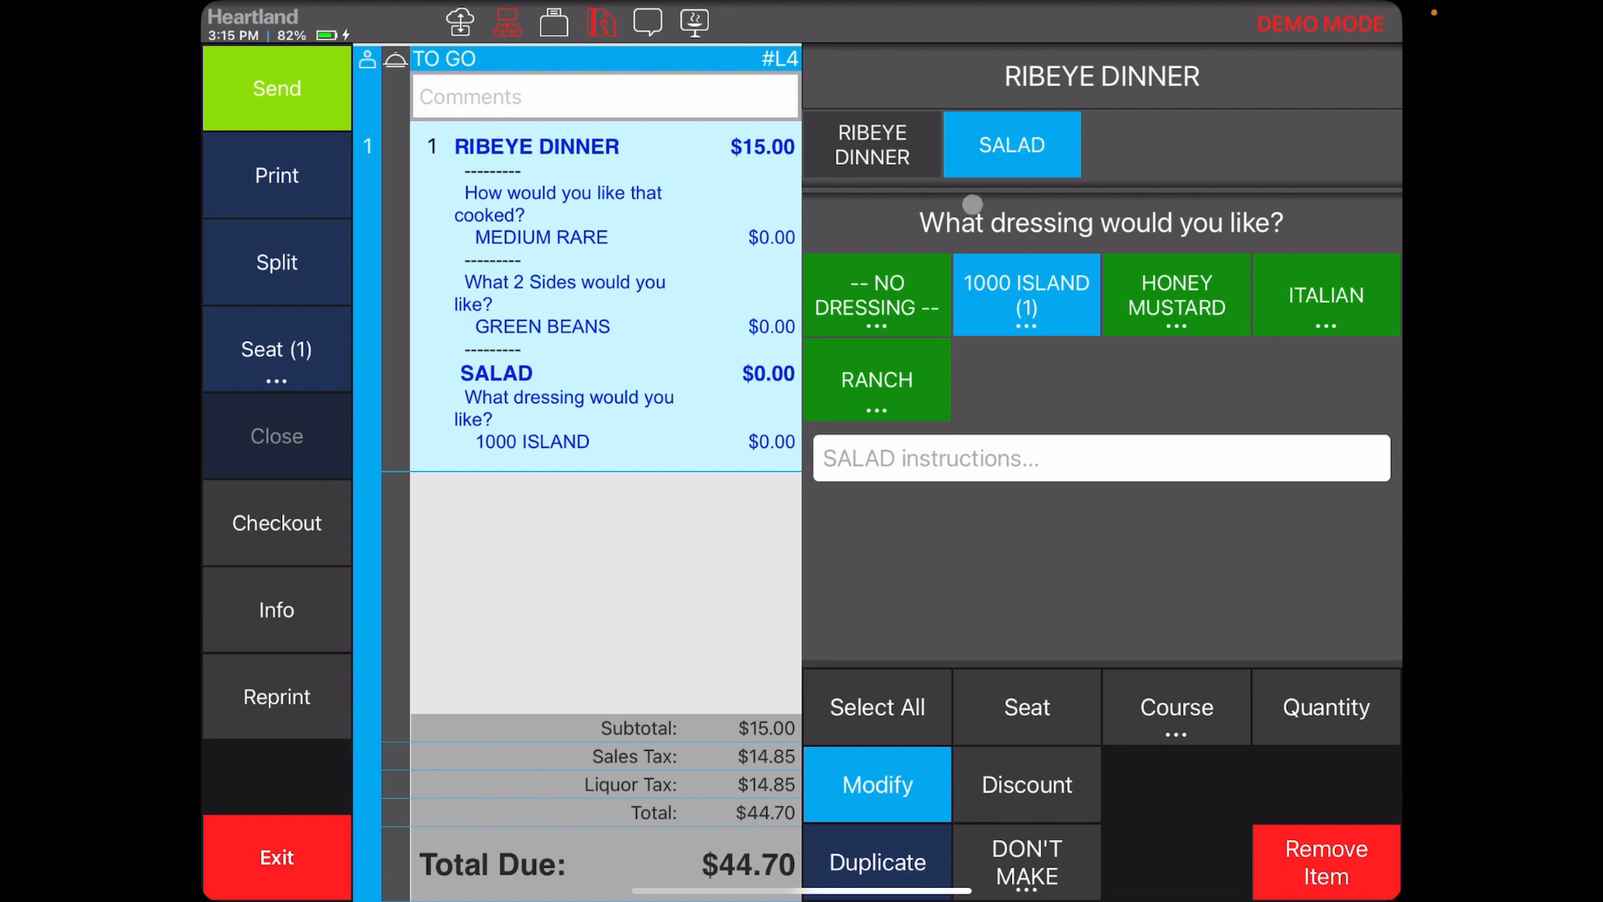
Compare the modifier choices of the RIBEYE DINNER with those of its SALAD sub item in the order.
click(887, 136)
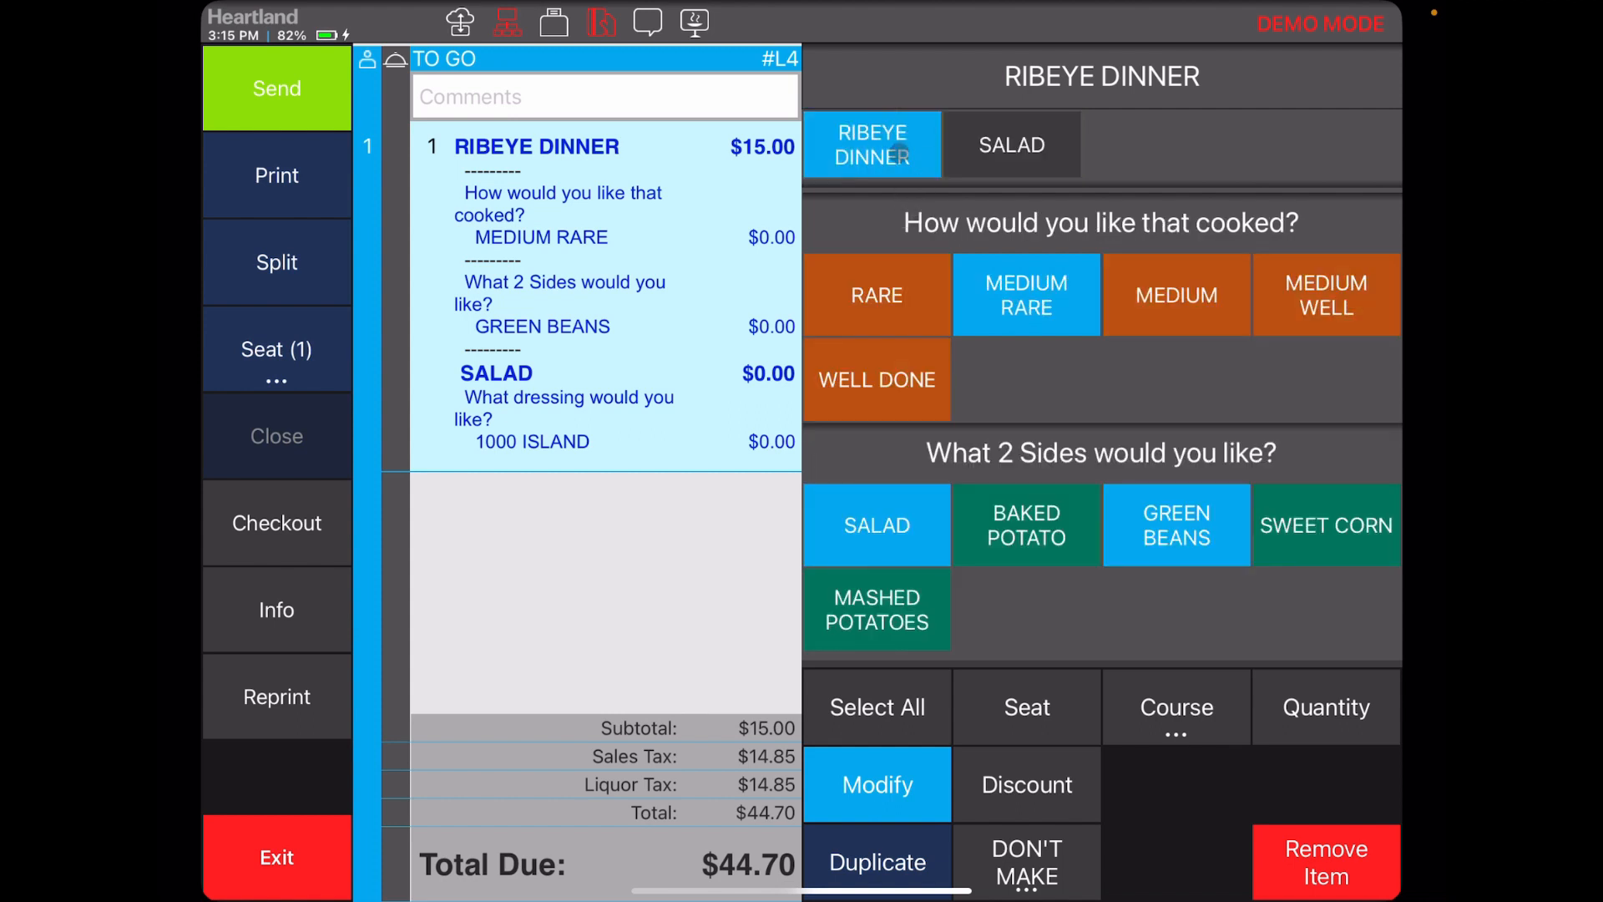
click(1003, 142)
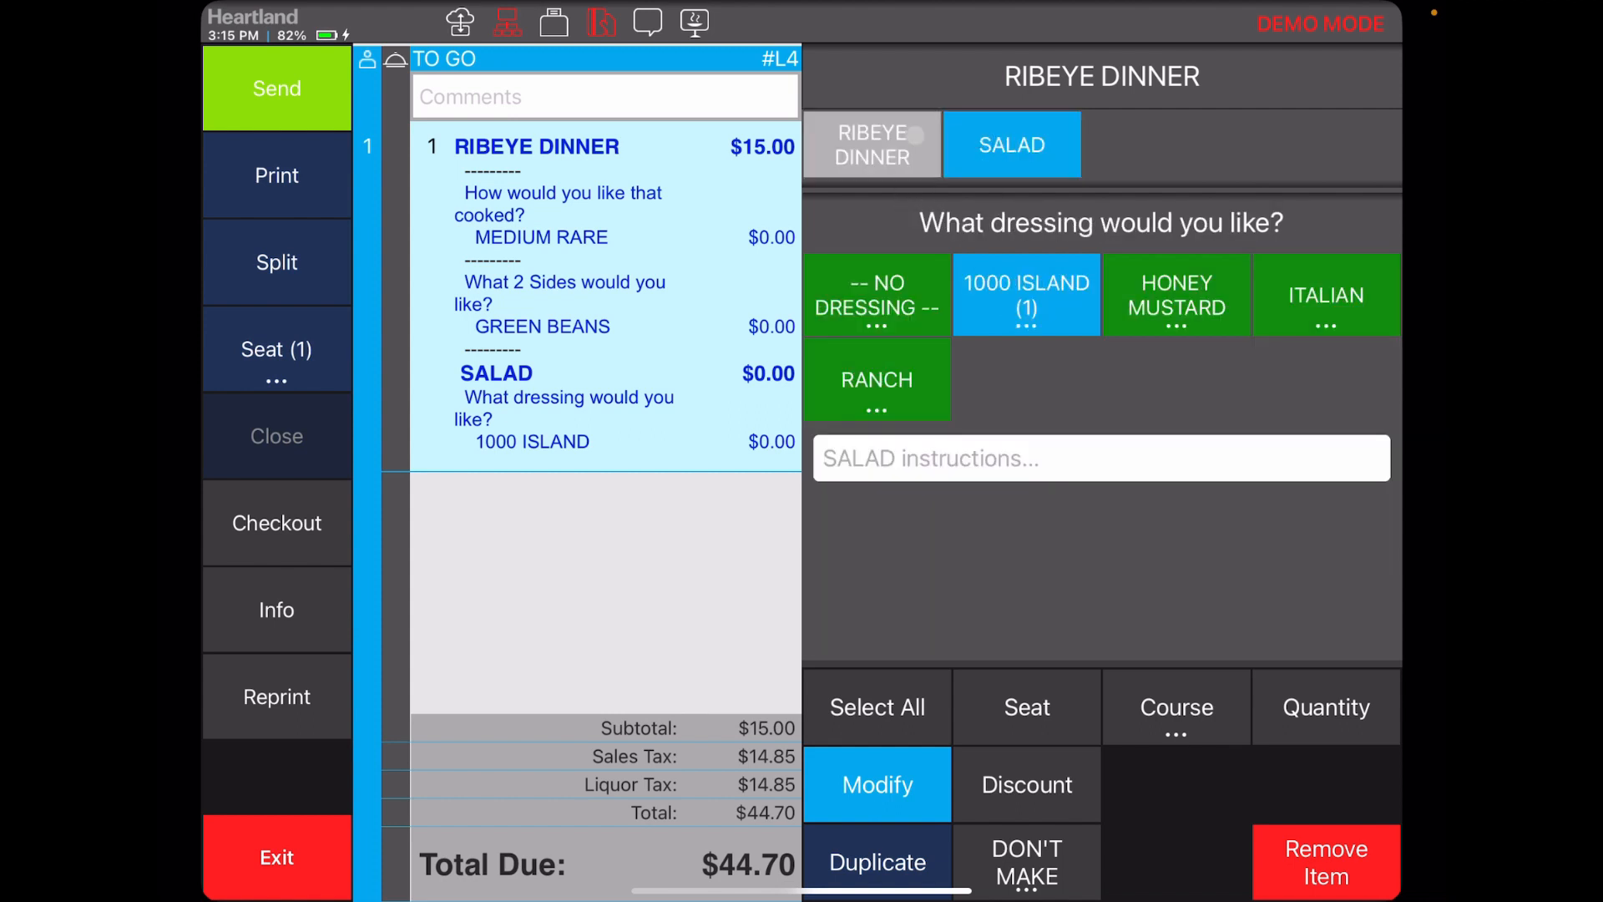
click(916, 135)
click(968, 134)
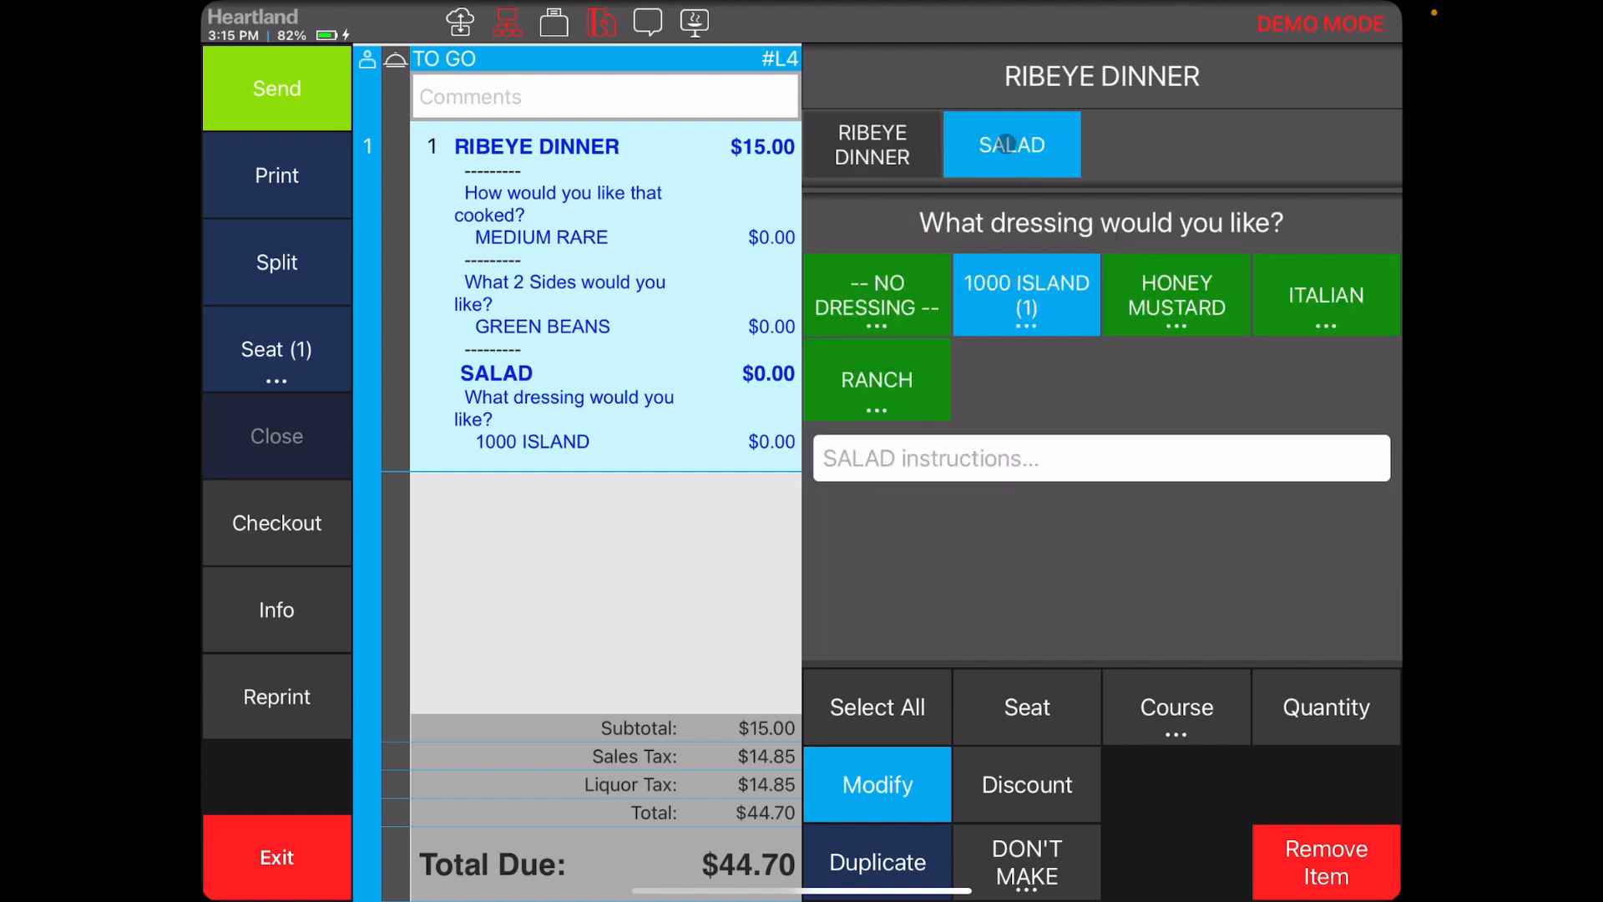
click(900, 153)
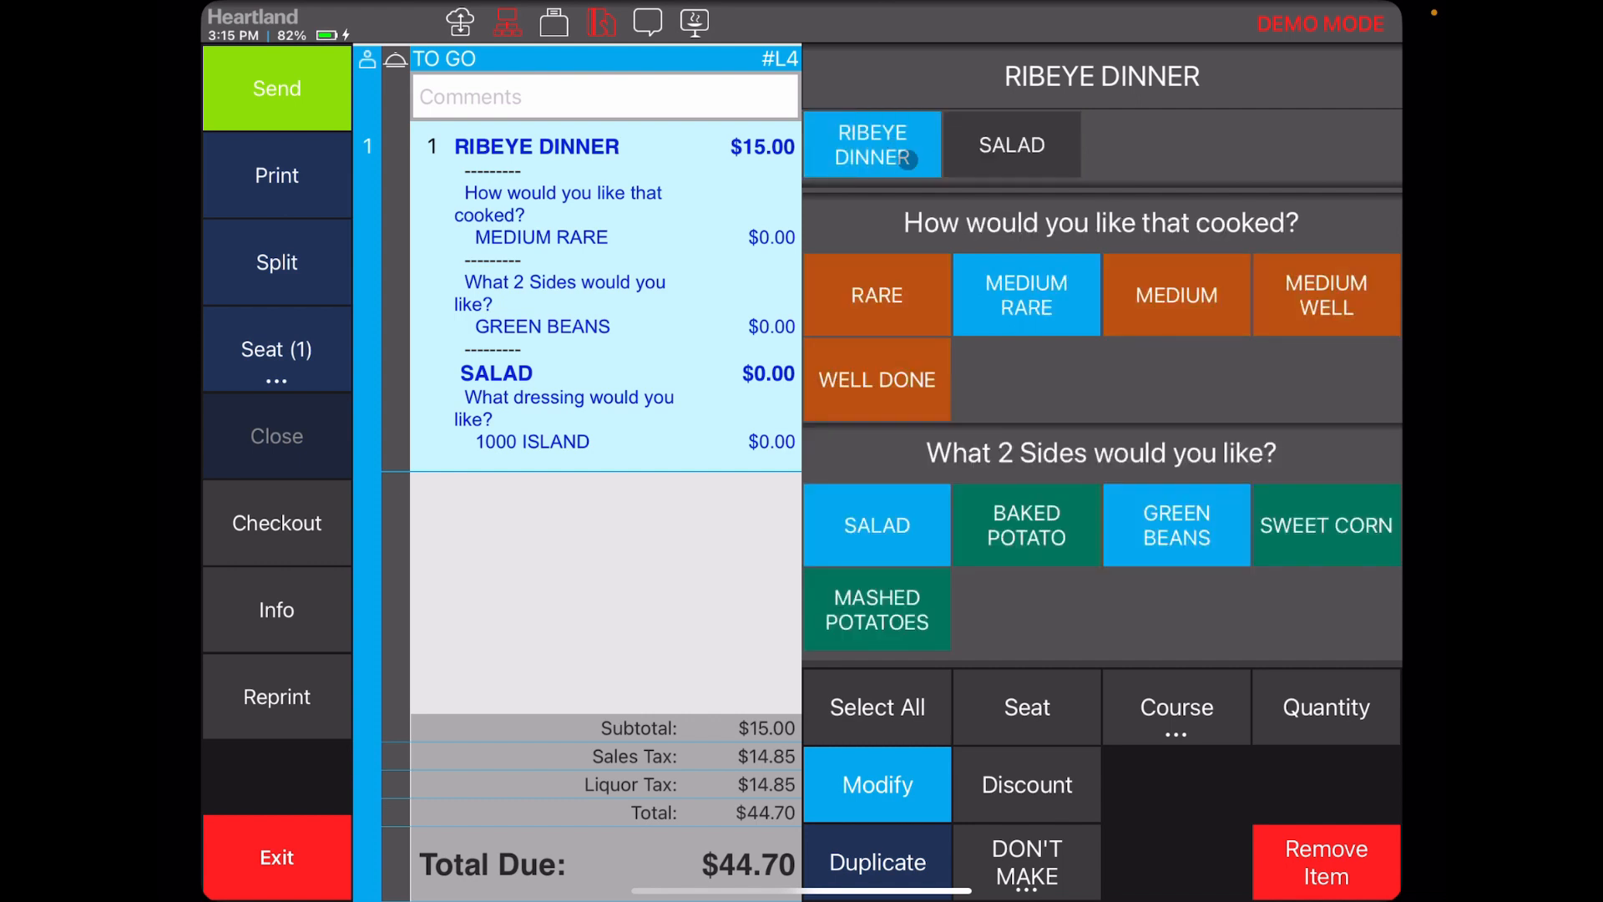